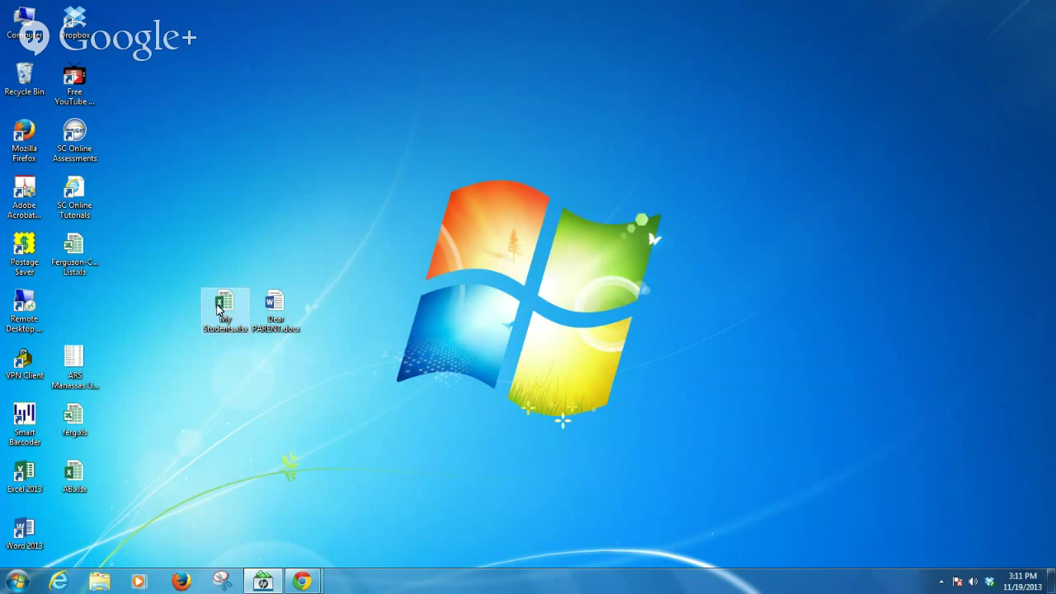
# Step: Open My Students.xlsx from the desktop, review its column headers and student records, and close the workbook
pyautogui.doubleClick(223, 310)
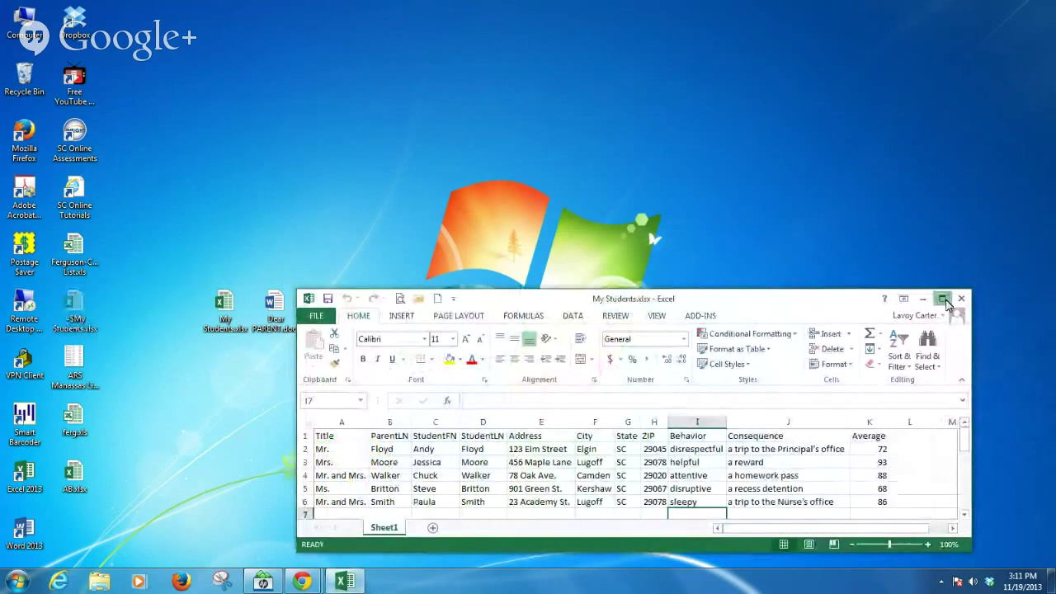
pyautogui.click(943, 299)
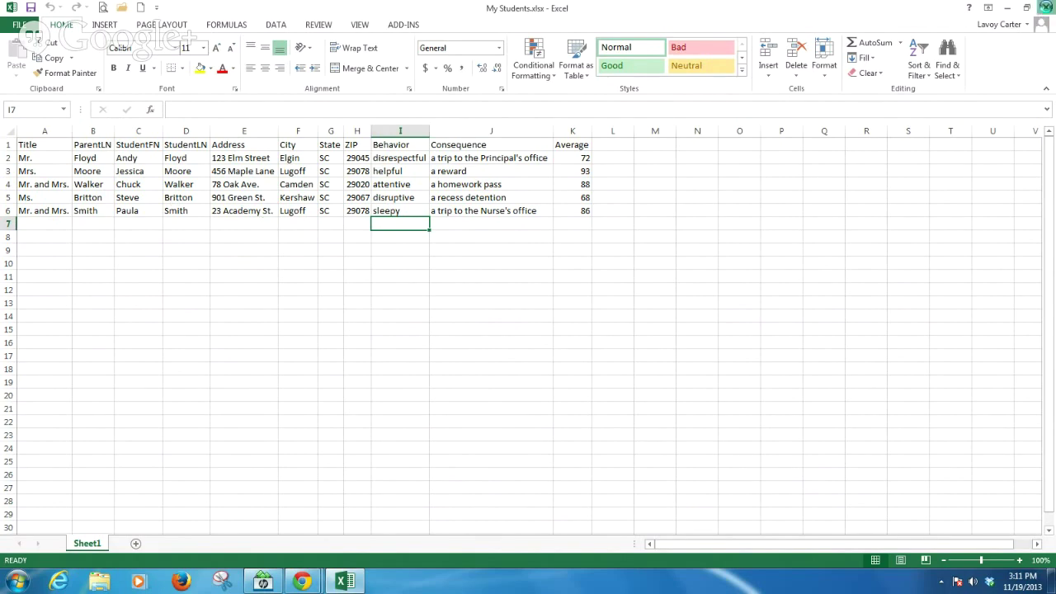
pyautogui.click(1045, 8)
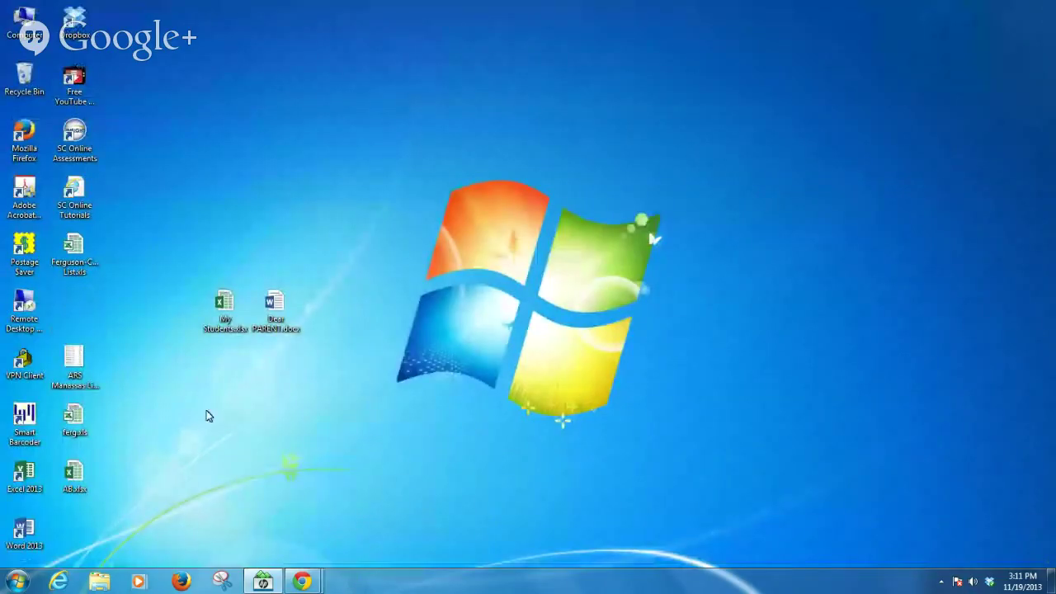
# Step: Open Dear PARENT.docx and start the Step-by-Step Mail Merge Wizard for letters, using the current document as the starting document
pyautogui.doubleClick(275, 310)
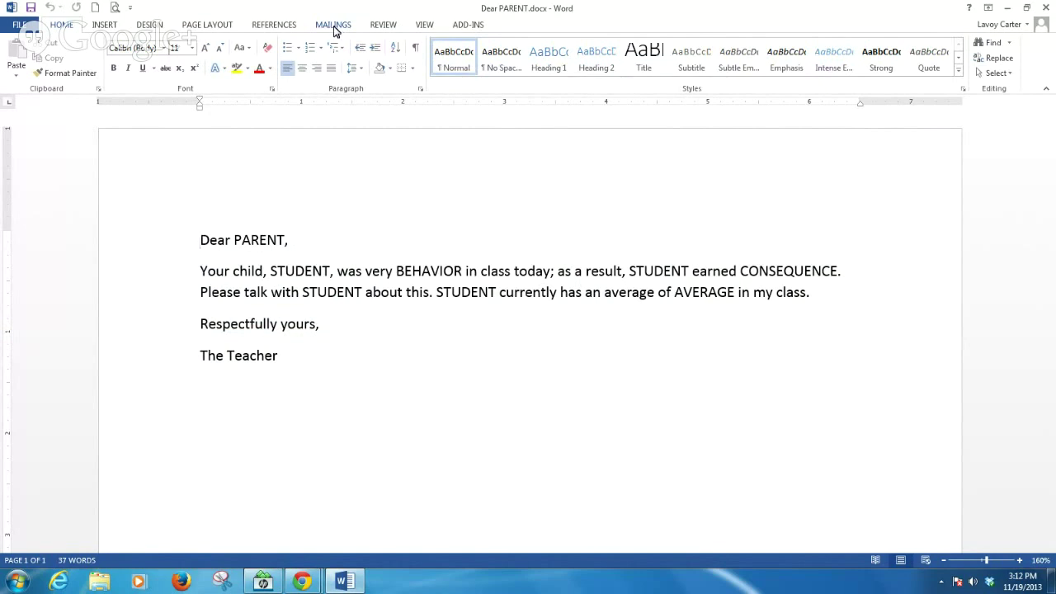
pyautogui.click(334, 26)
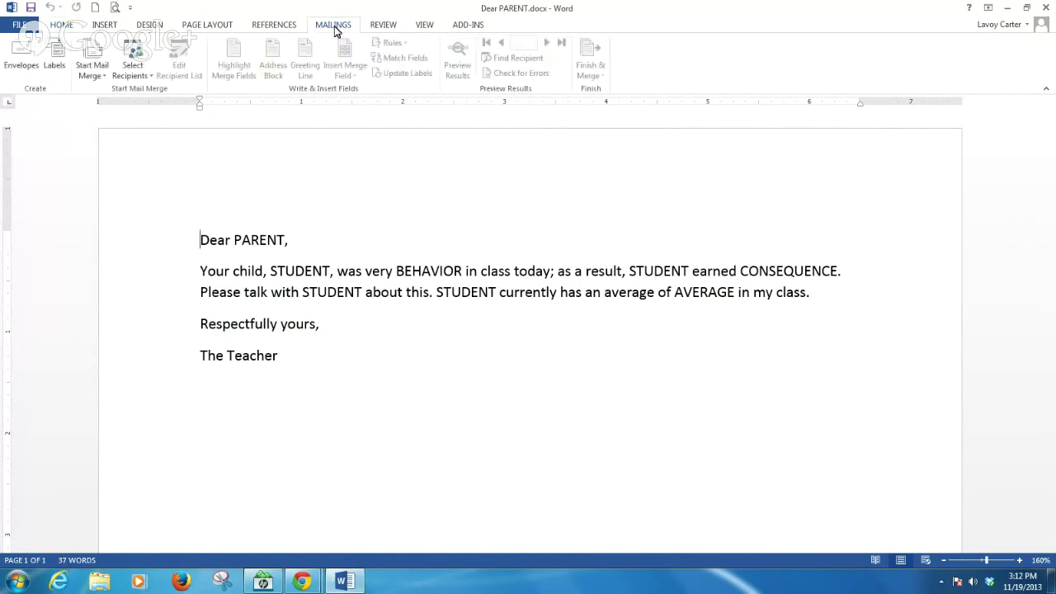
pyautogui.click(106, 80)
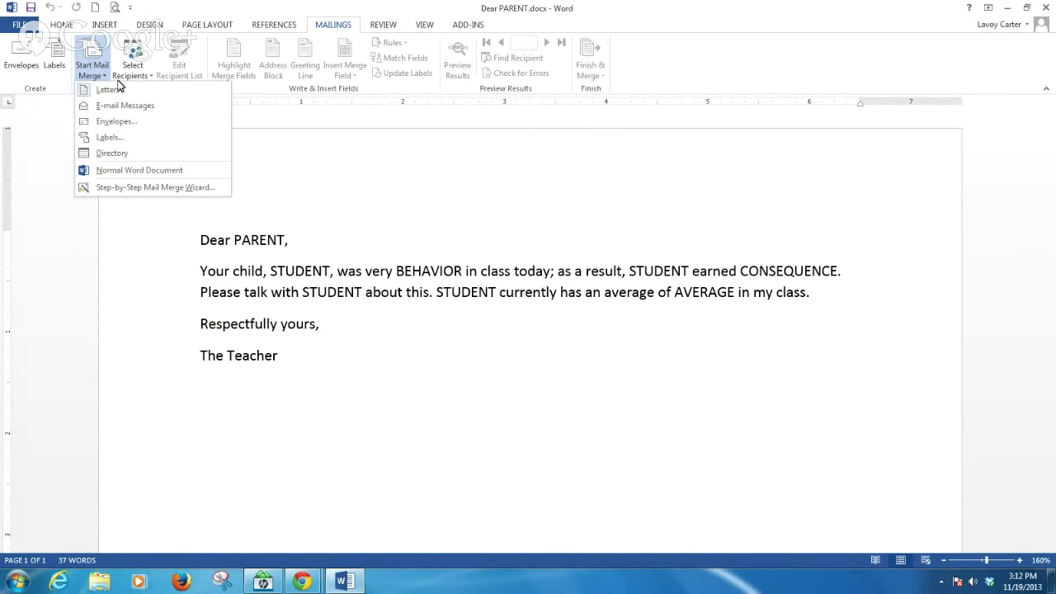
pyautogui.click(117, 188)
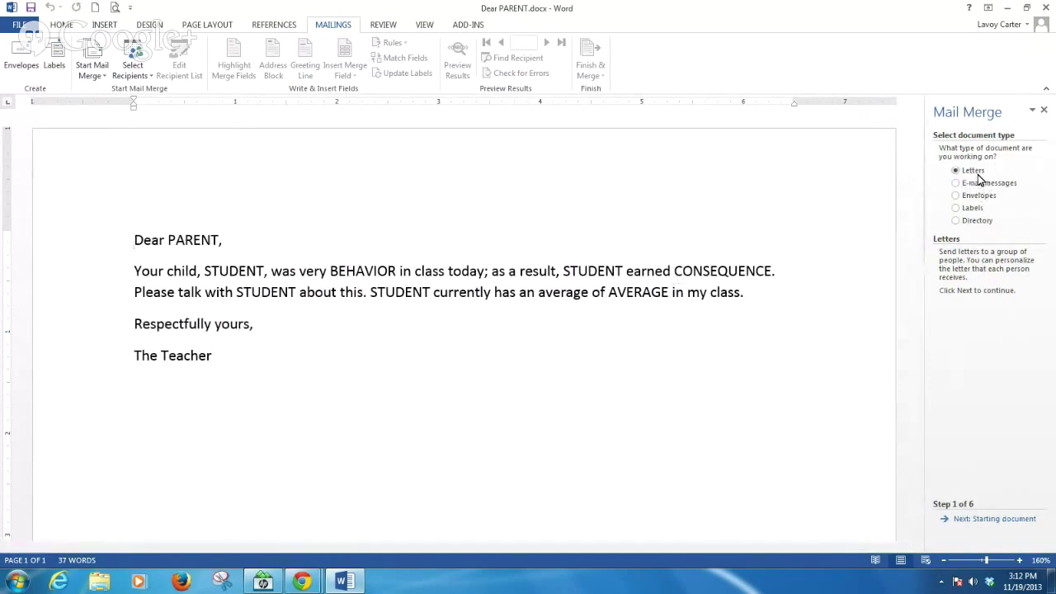
pyautogui.click(979, 520)
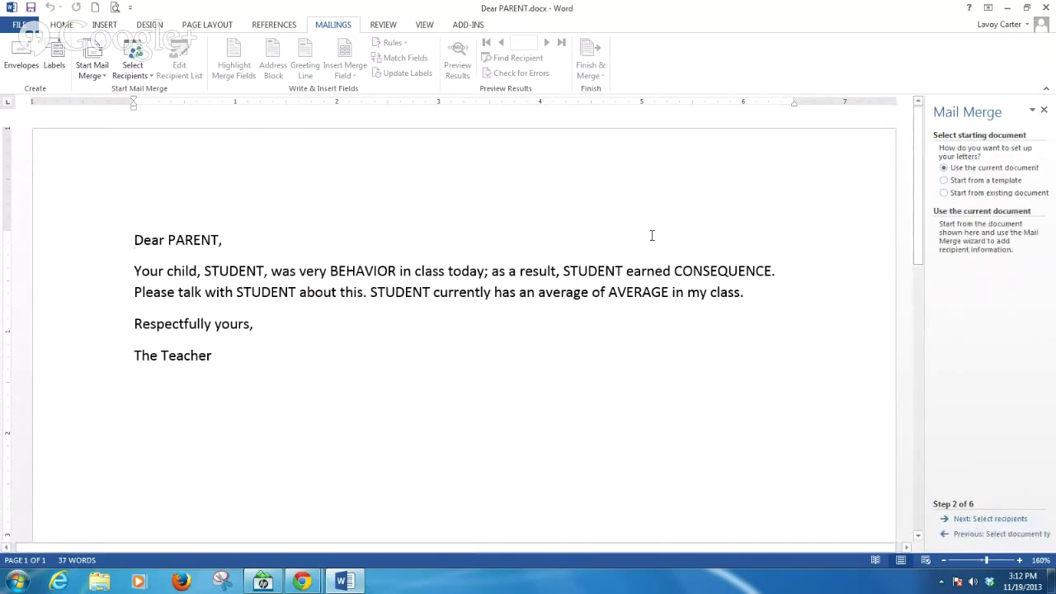
pyautogui.click(989, 519)
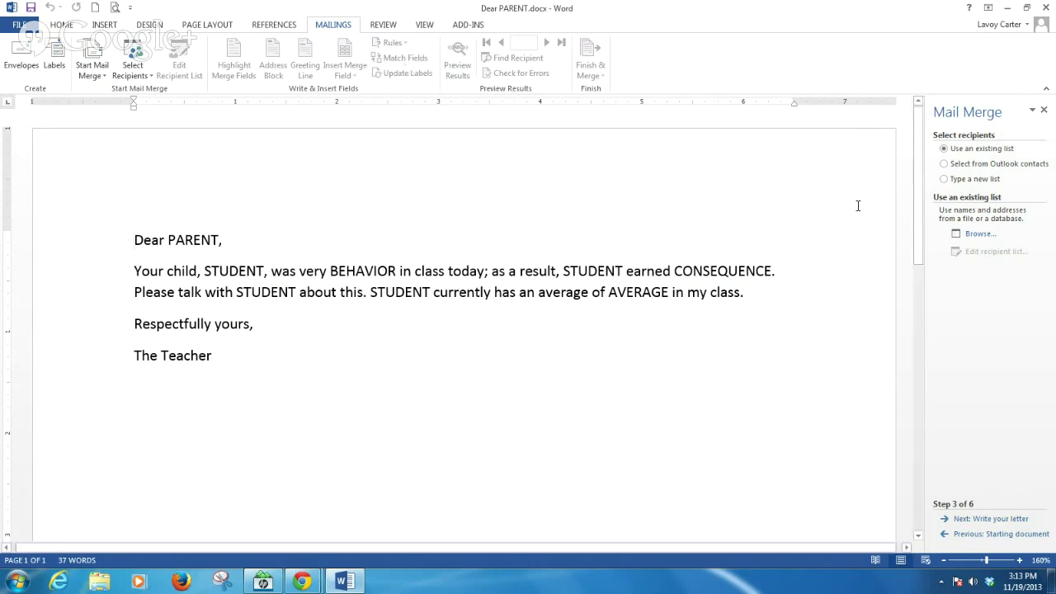
# Step: Use My Students.xlsx from the desktop as the existing recipient list, taking its Sheet1$ table with the first row as column headers
pyautogui.click(980, 235)
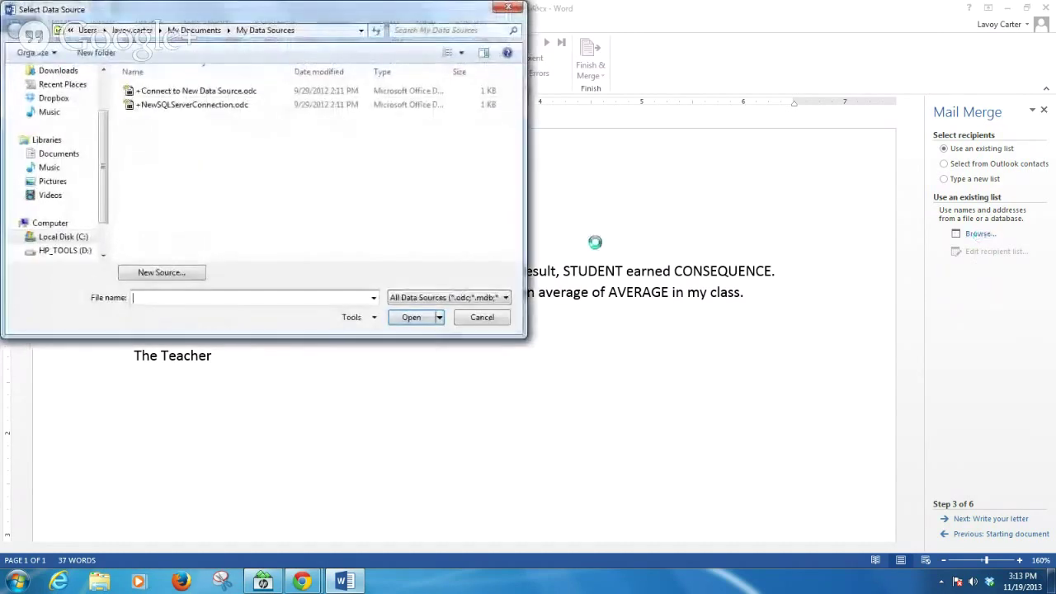
pyautogui.scroll(3, 95, 132)
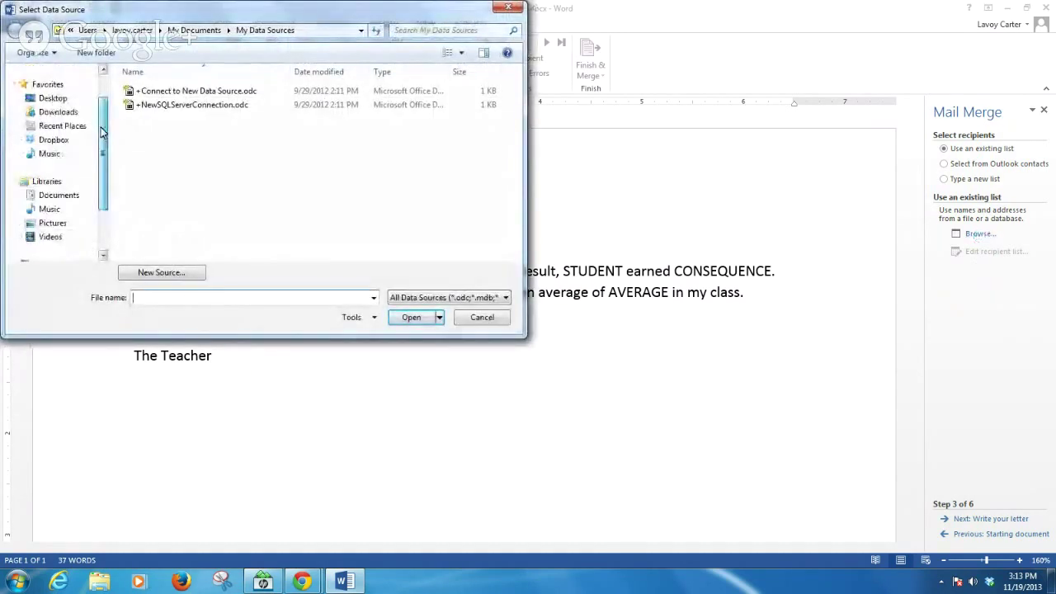
pyautogui.click(53, 118)
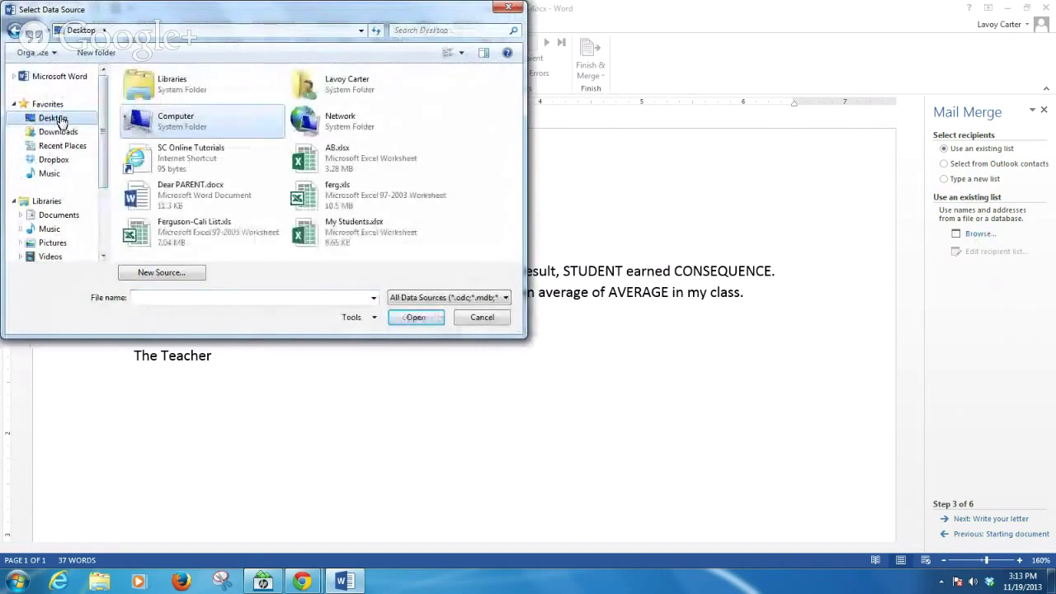
pyautogui.click(349, 233)
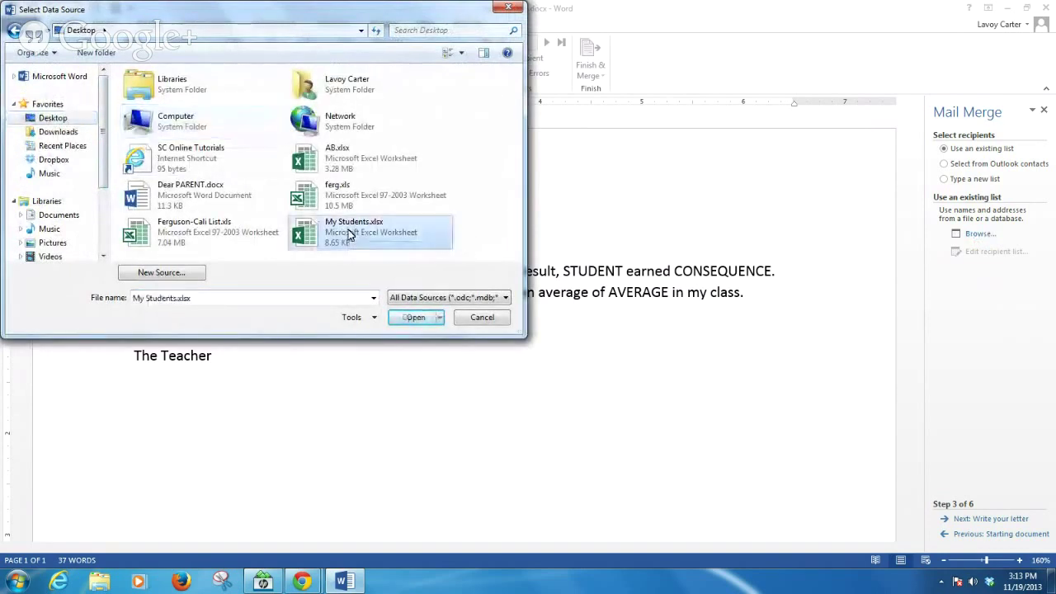
pyautogui.click(410, 319)
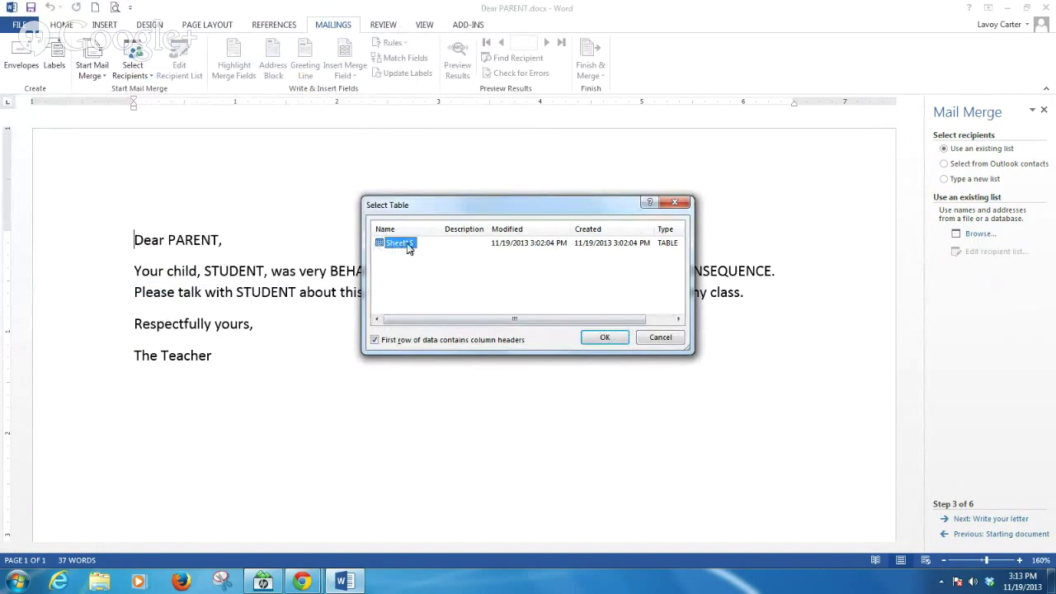
pyautogui.click(603, 338)
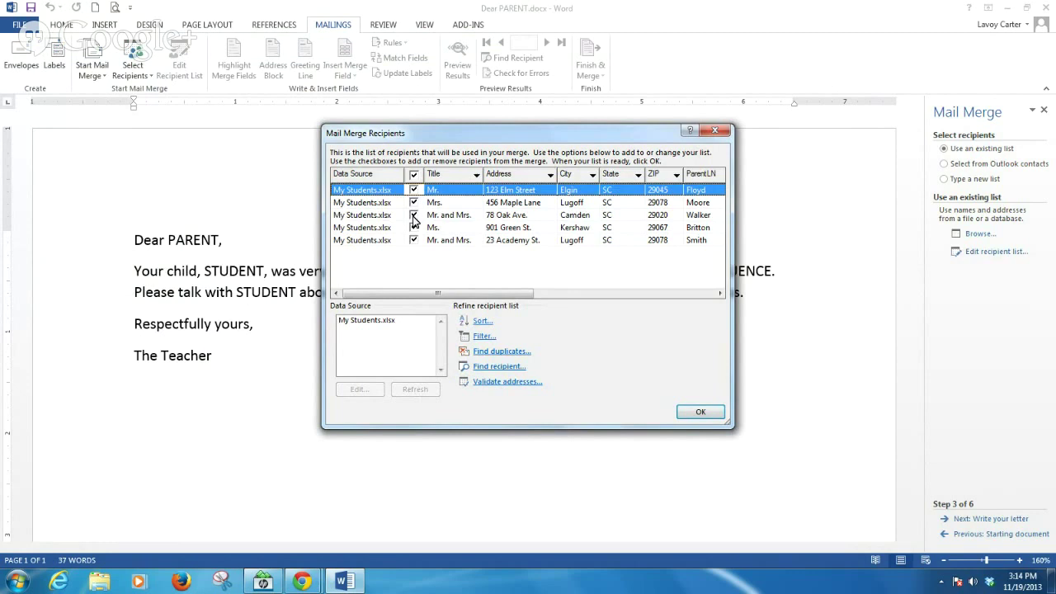
# Step: Accept the mail merge recipients with every record included and advance the wizard to writing the letter
pyautogui.click(414, 215)
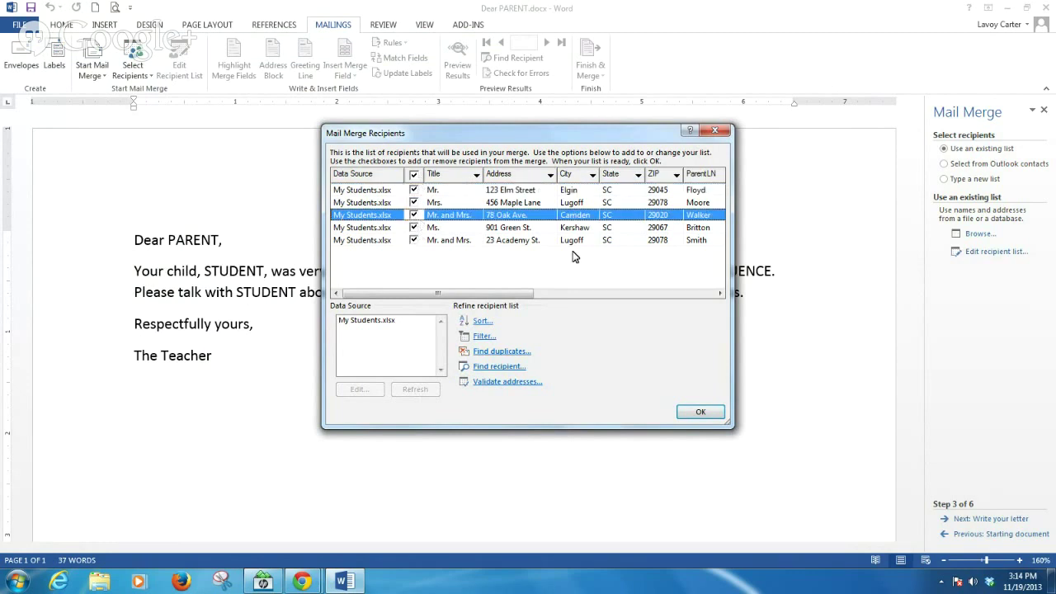
pyautogui.click(699, 414)
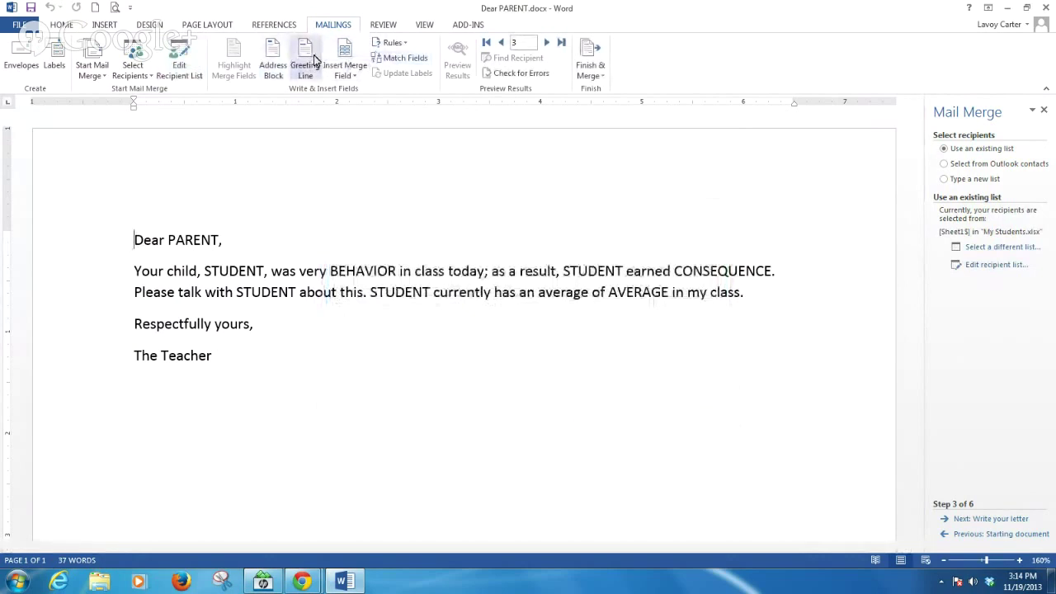
pyautogui.click(983, 525)
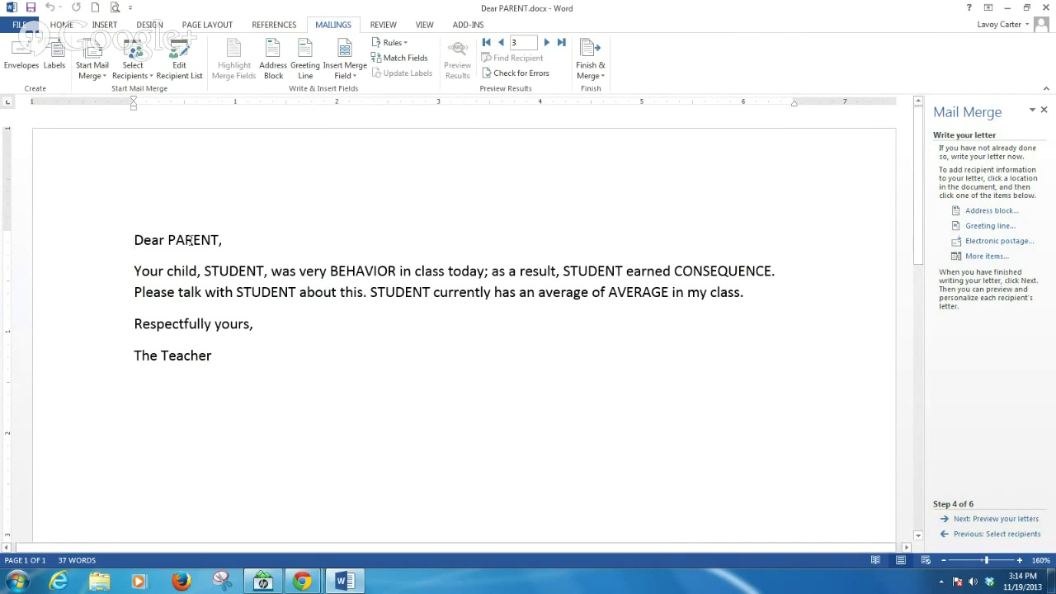
# Step: Replace PARENT in the greeting with the Title and ParentLN merge fields, separated by a space
pyautogui.doubleClick(191, 239)
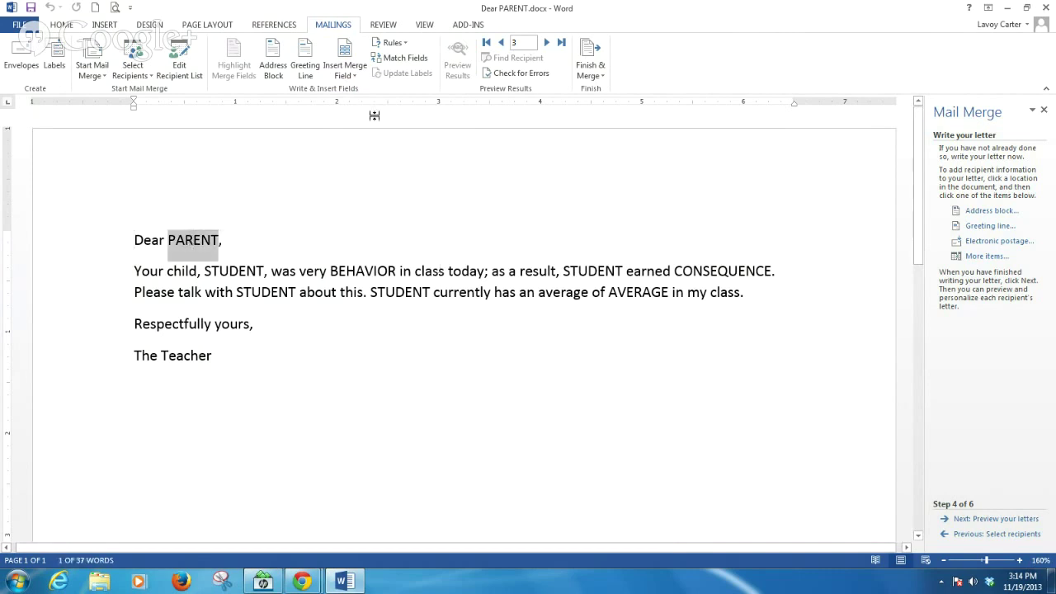
pyautogui.click(354, 76)
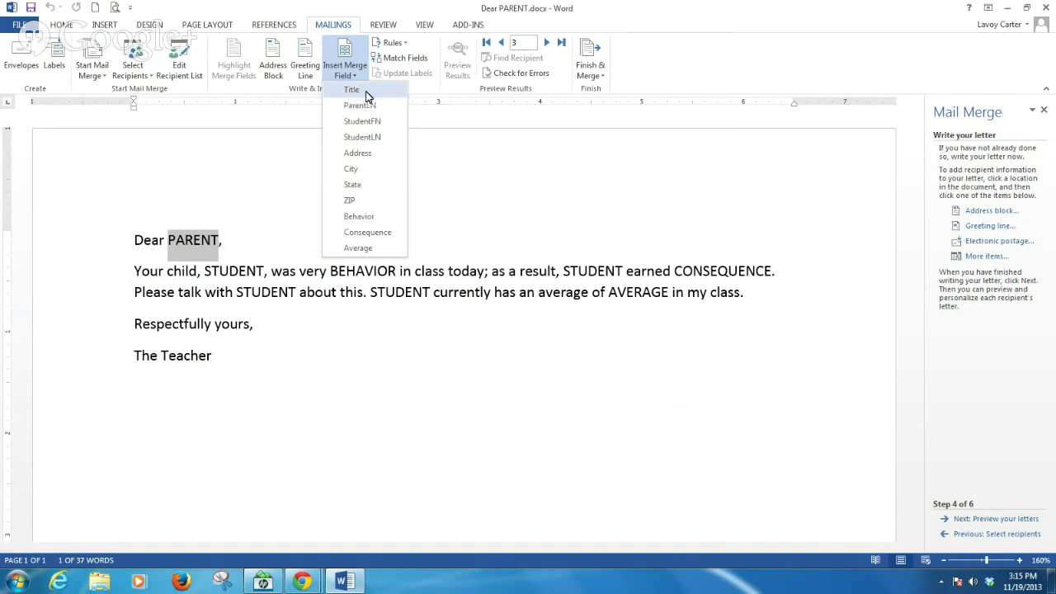
pyautogui.click(368, 96)
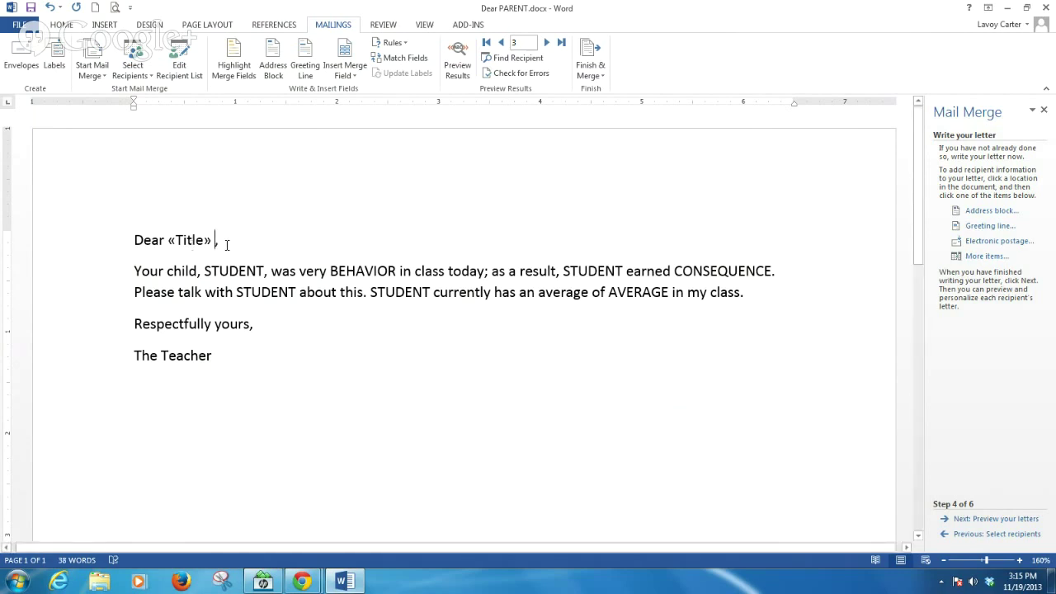
pyautogui.click(355, 77)
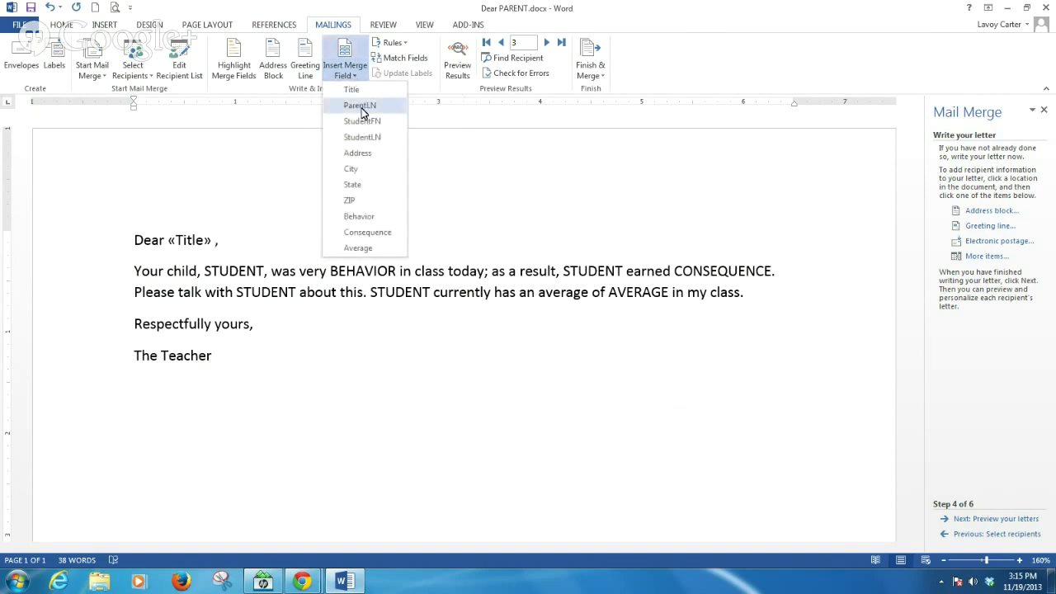
pyautogui.click(361, 107)
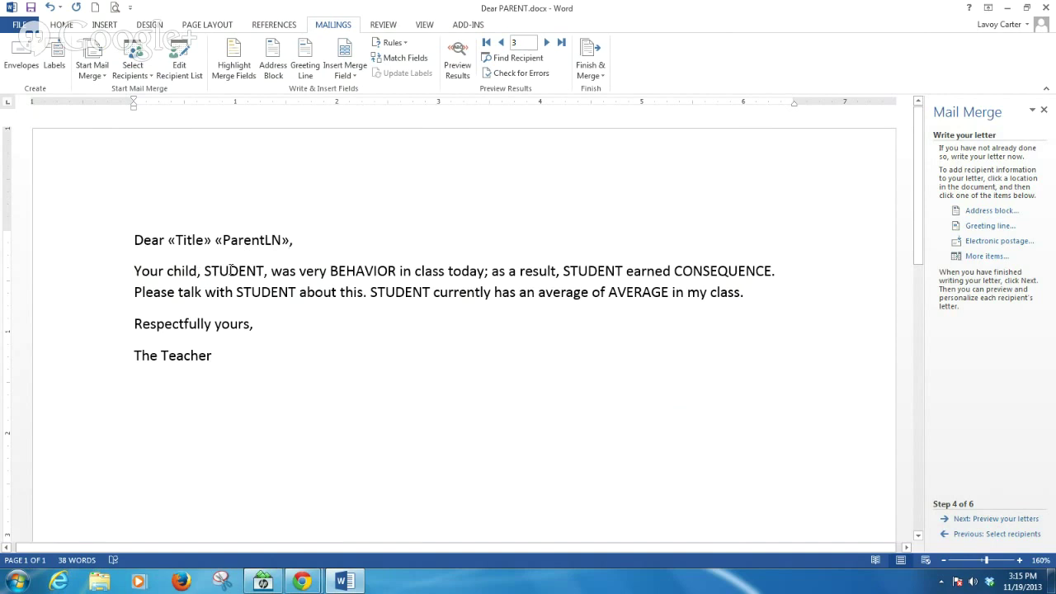
# Step: Replace the first STUDENT placeholder with the StudentFN merge field and BEHAVIOR with the Behavior merge field
pyautogui.doubleClick(231, 273)
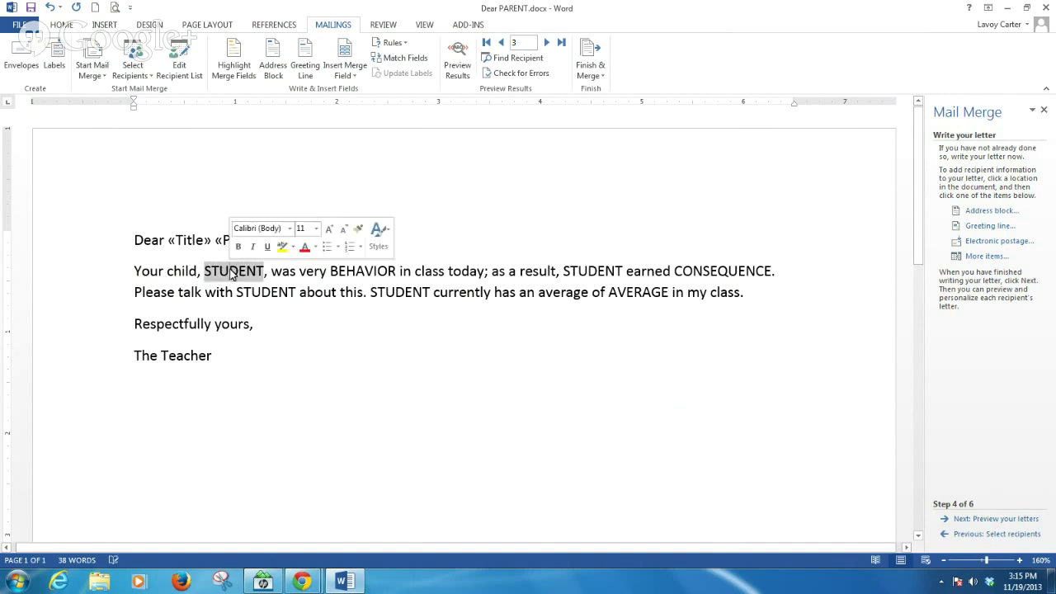
pyautogui.click(355, 76)
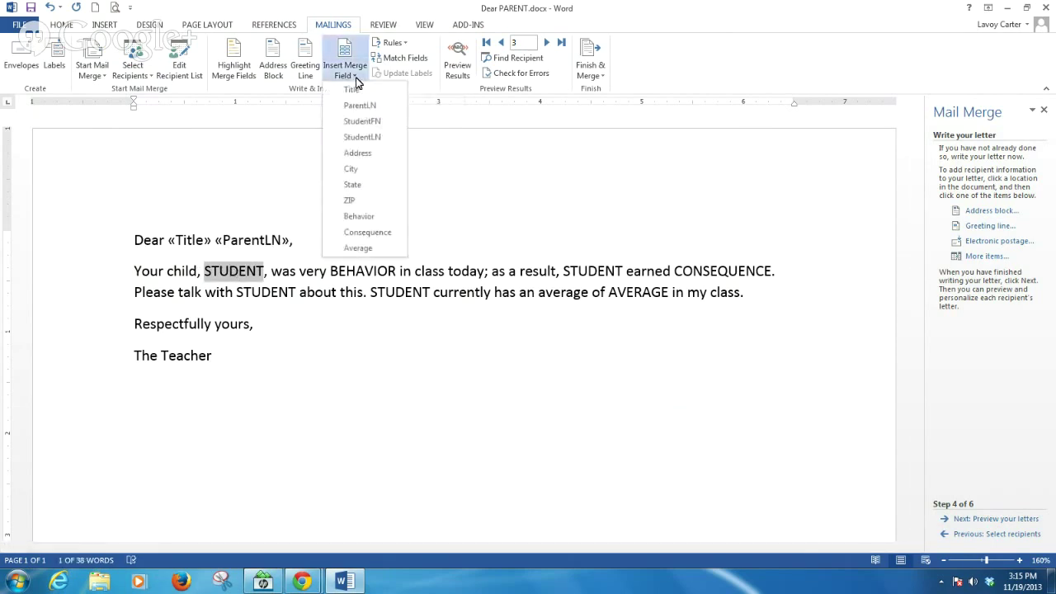
pyautogui.click(356, 124)
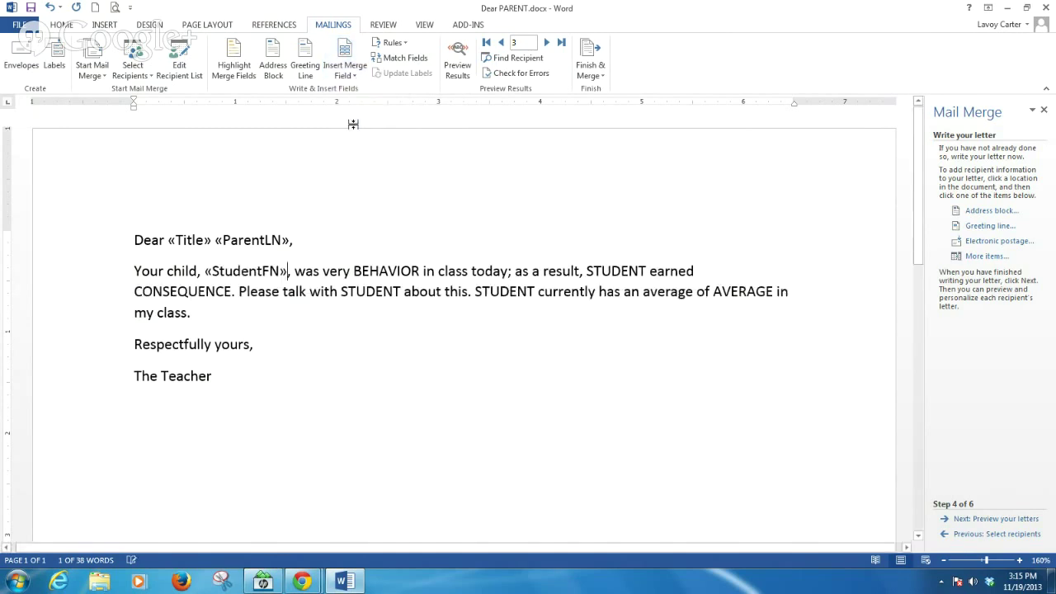
pyautogui.doubleClick(384, 271)
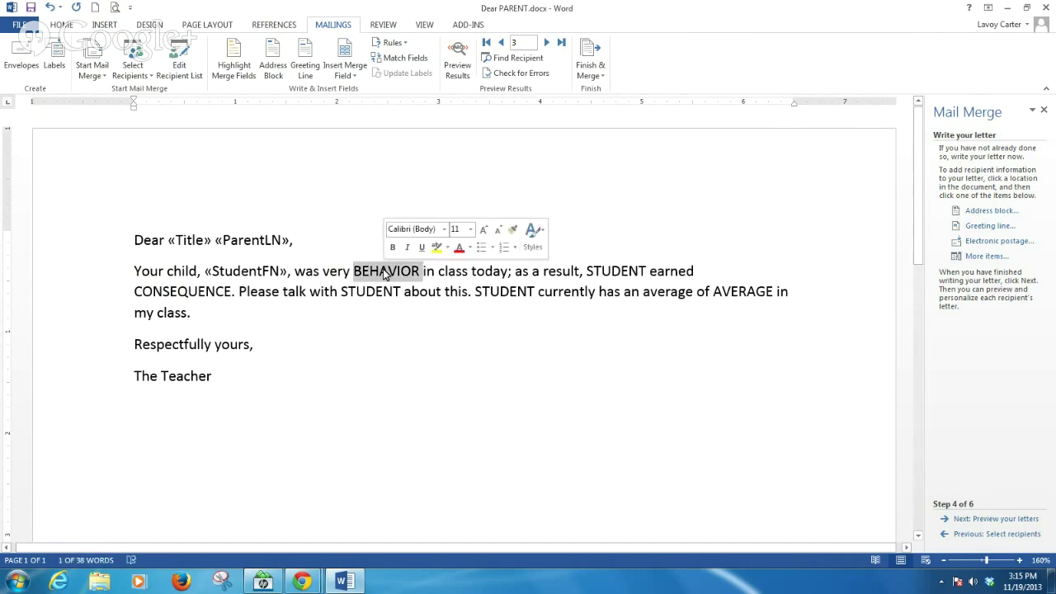
pyautogui.click(357, 75)
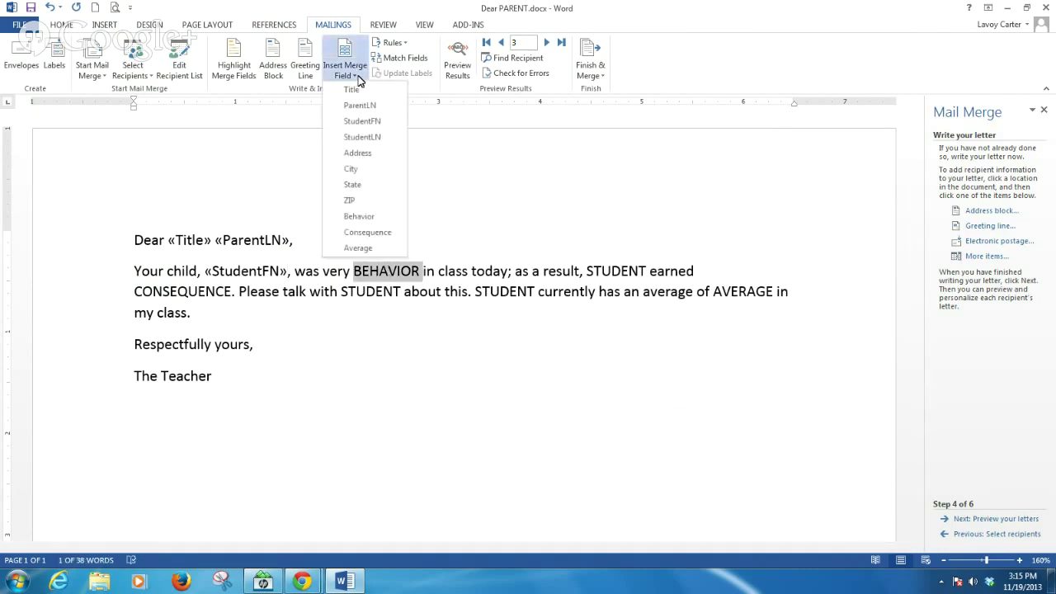
pyautogui.click(360, 216)
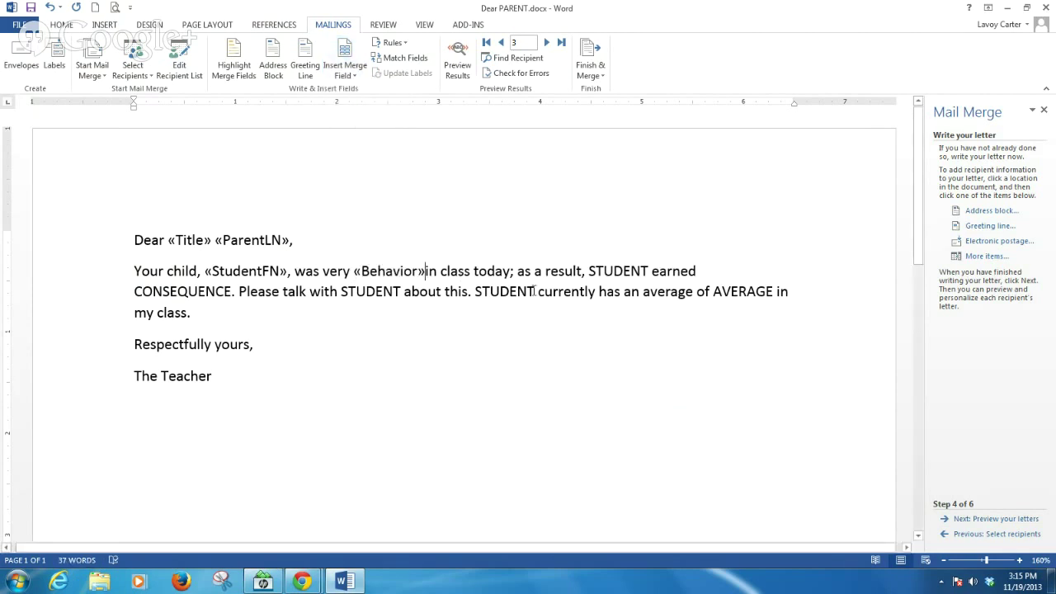
# Step: Replace the STUDENT placeholder before "earned" with the StudentFN merge field and restore the missing spaces after the Behavior and StudentFN fields
pyautogui.doubleClick(613, 271)
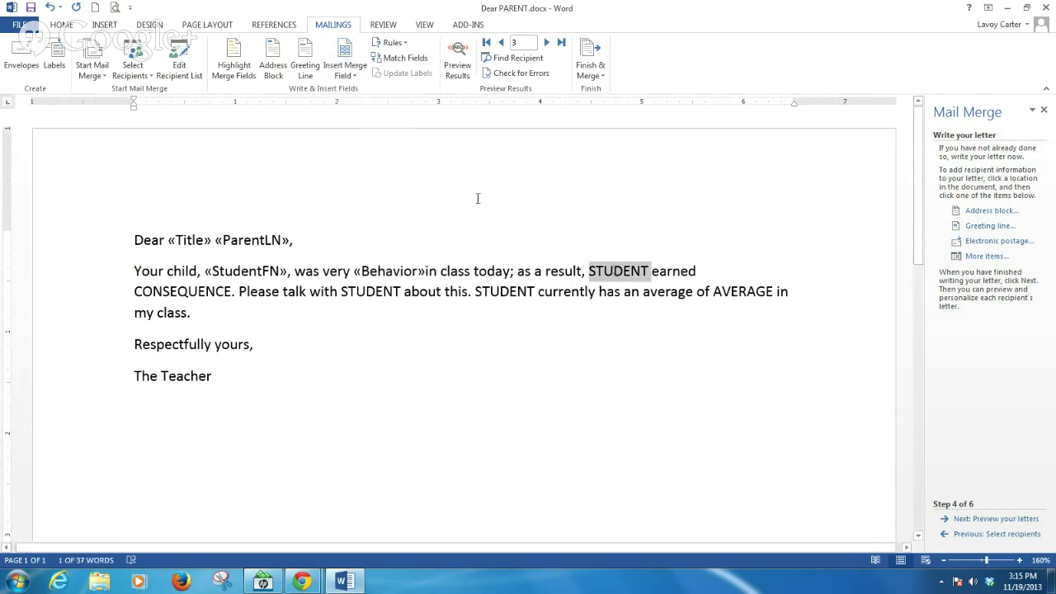
pyautogui.click(357, 75)
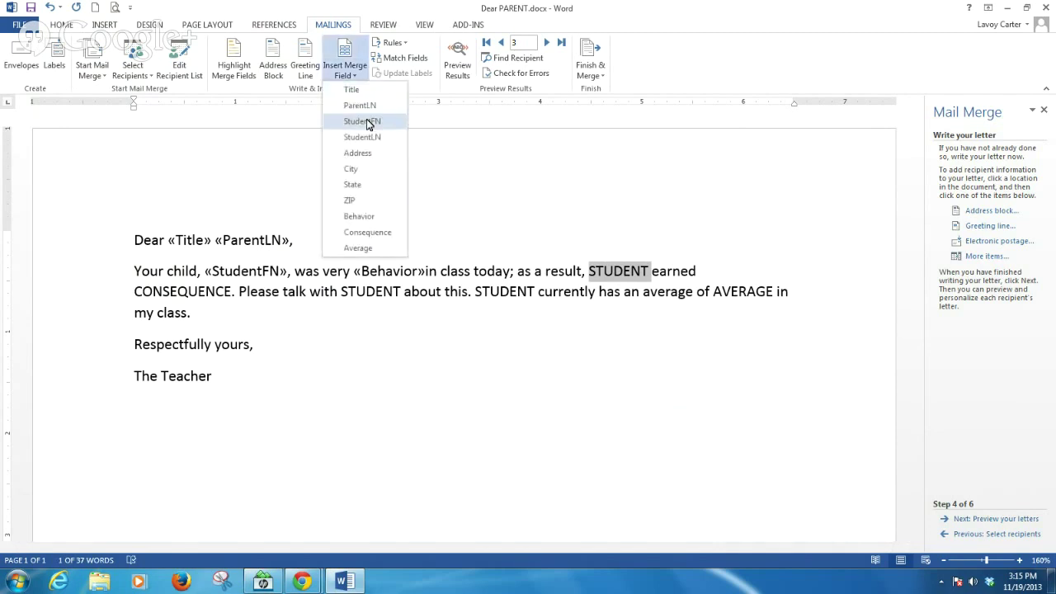
pyautogui.click(363, 121)
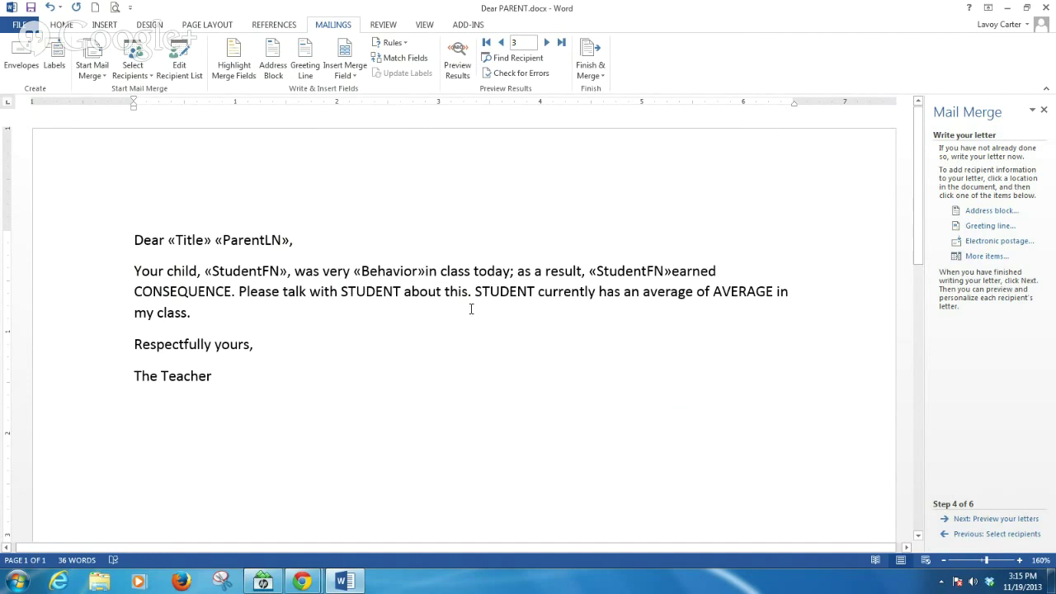
pyautogui.click(675, 272)
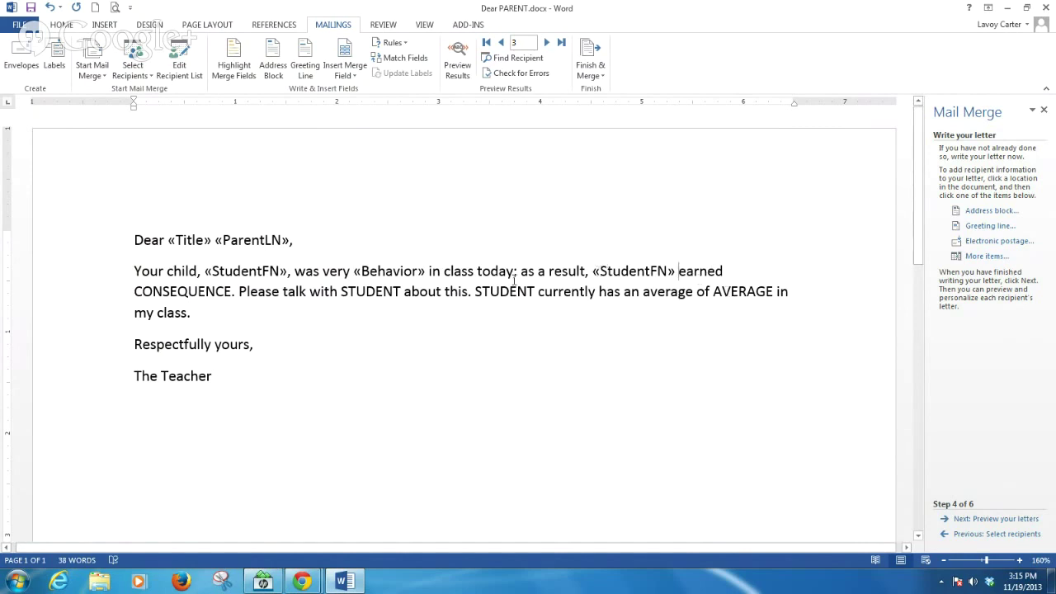
# Step: Replace the CONSEQUENCE placeholder with the Consequence merge field
pyautogui.doubleClick(178, 291)
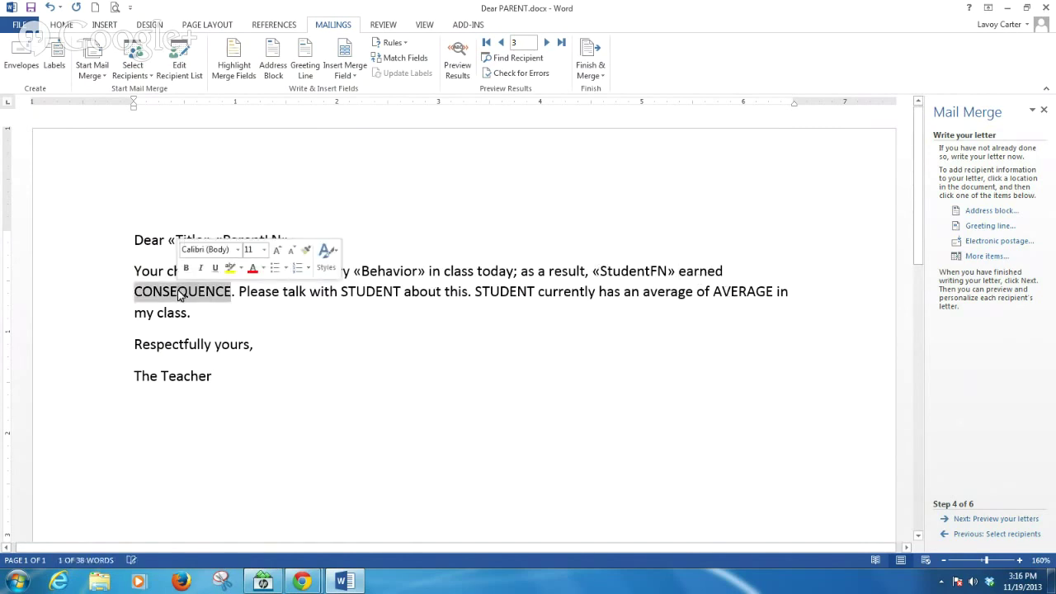
pyautogui.click(355, 75)
pyautogui.click(370, 232)
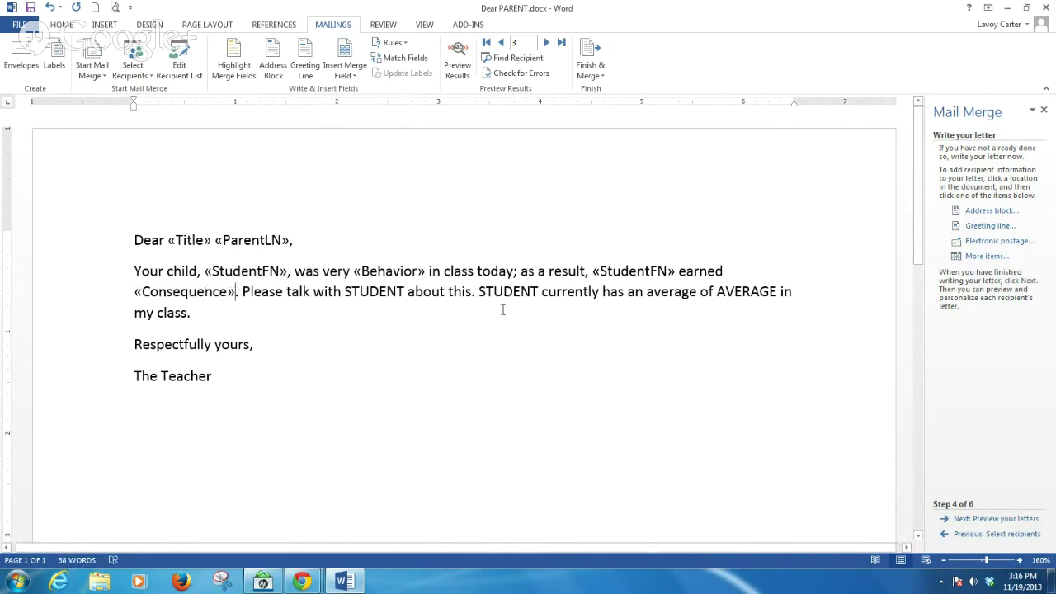
# Step: Replace the two remaining STUDENT placeholders, before "about this" and "currently", with the StudentFN merge field
pyautogui.doubleClick(369, 291)
pyautogui.click(360, 72)
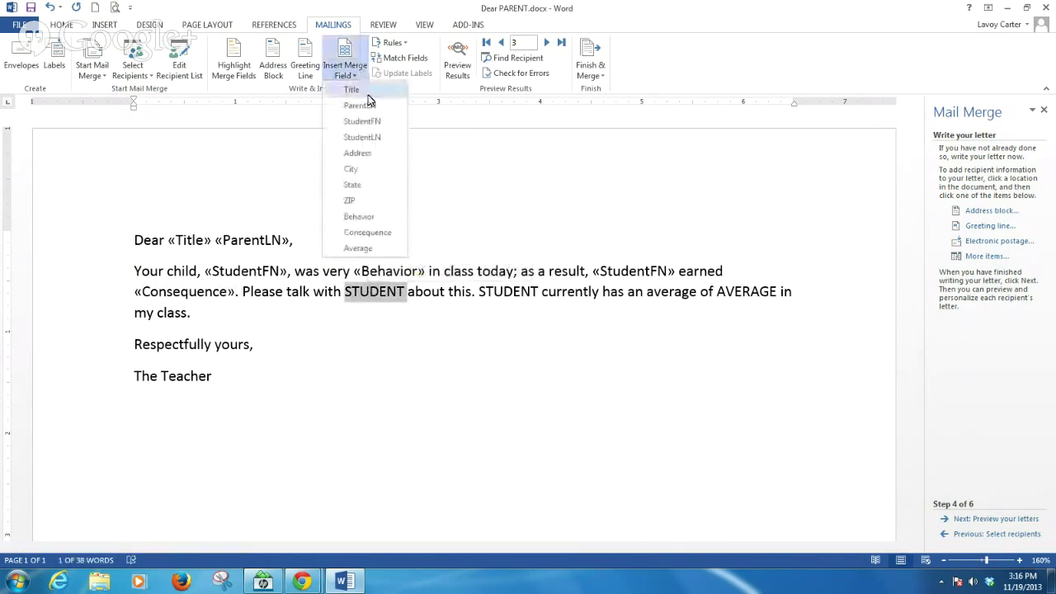
pyautogui.click(378, 121)
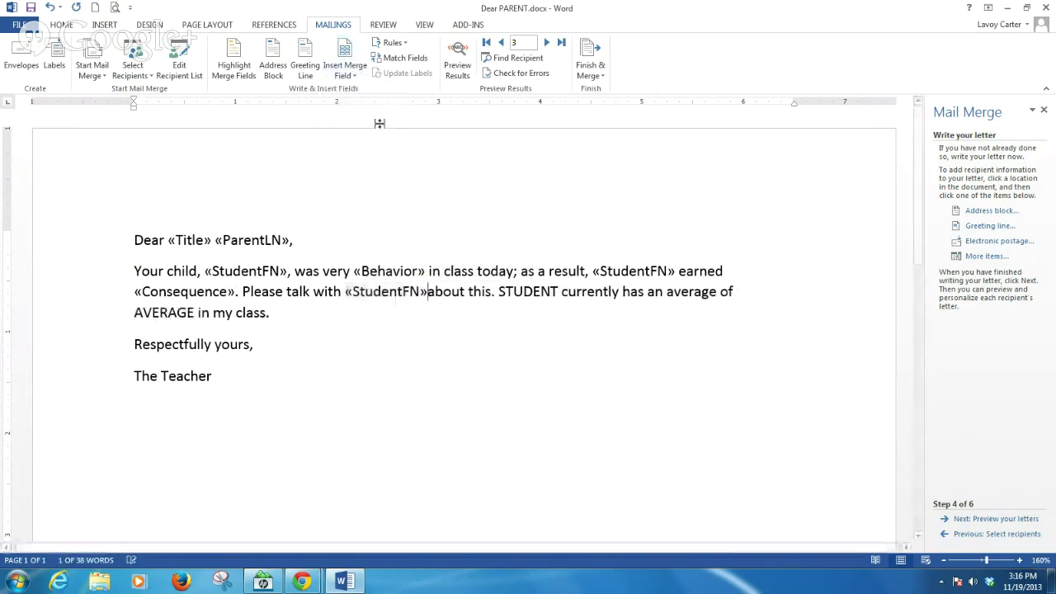
pyautogui.doubleClick(529, 292)
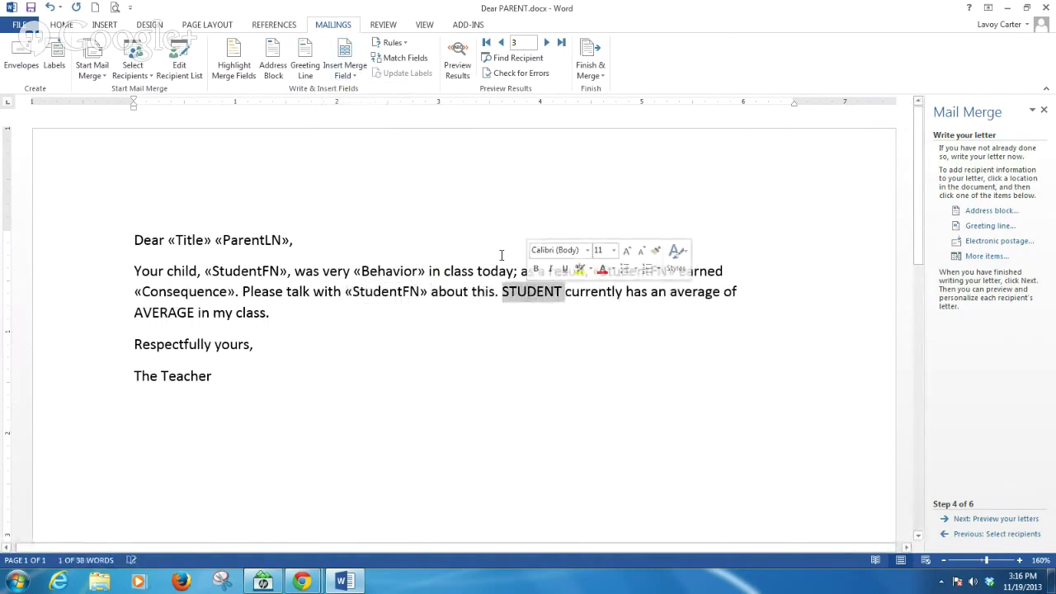
pyautogui.click(355, 76)
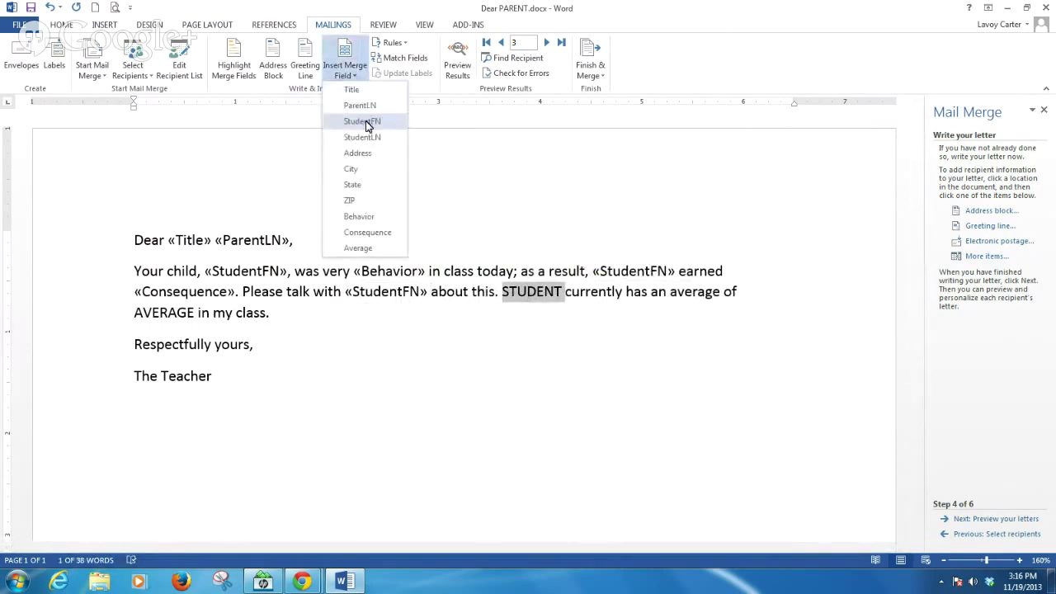
pyautogui.click(368, 124)
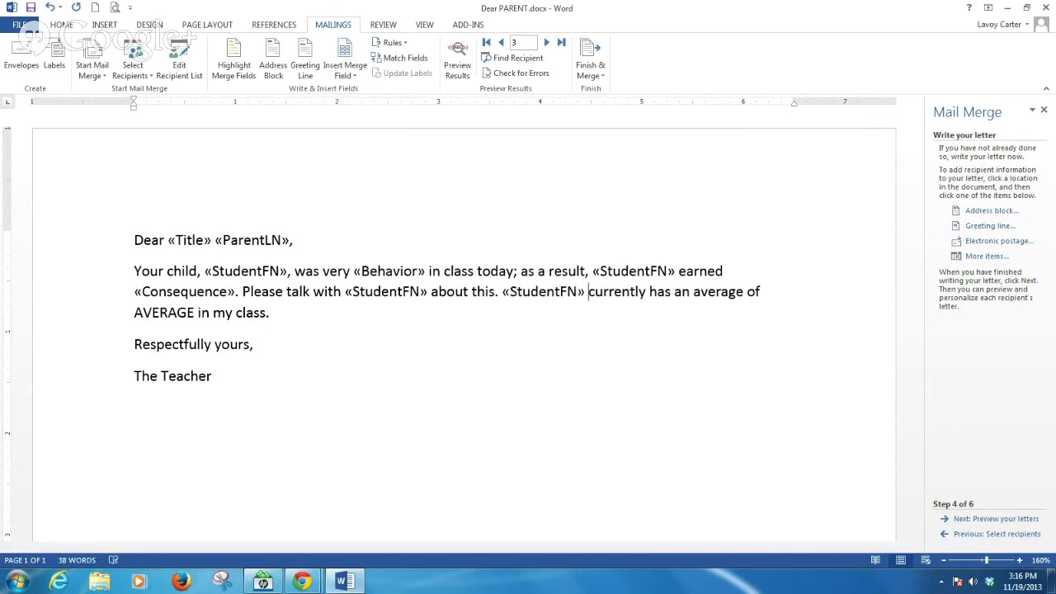
# Step: Replace the AVERAGE placeholder in the letter's last sentence with the Average merge field
pyautogui.doubleClick(162, 312)
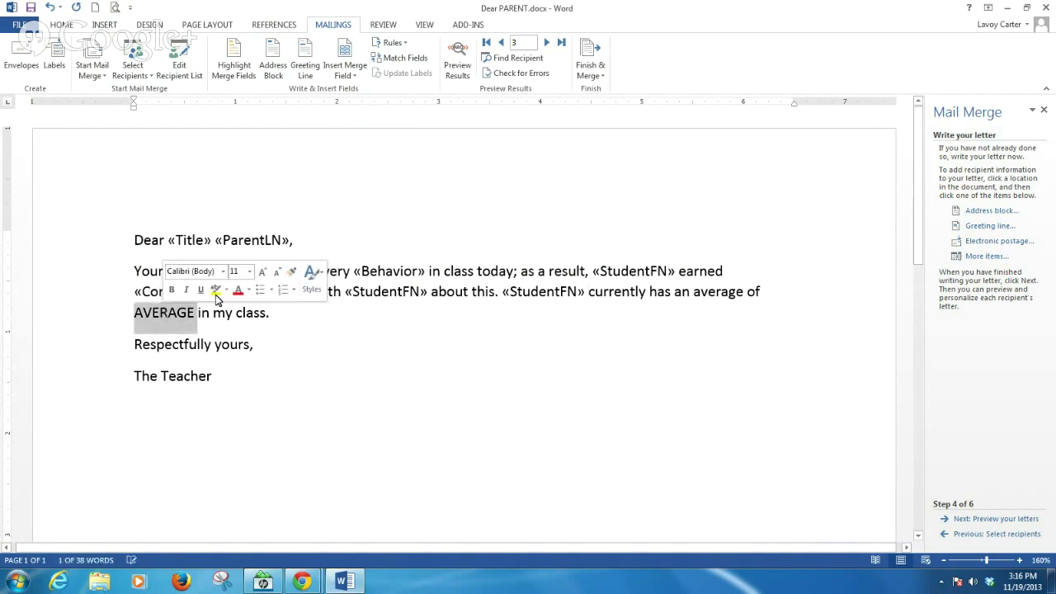
pyautogui.click(353, 76)
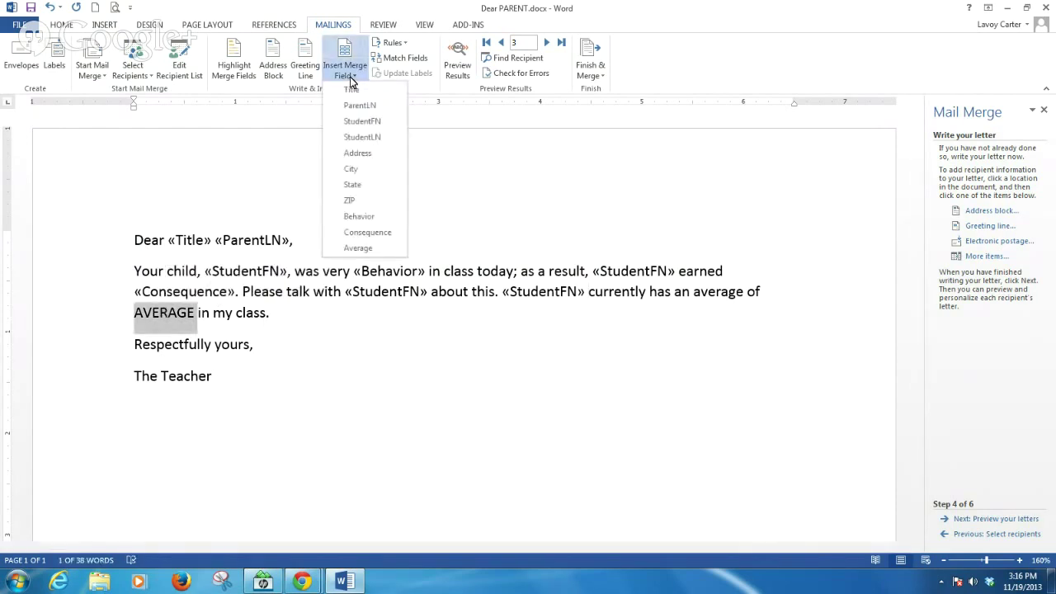
pyautogui.click(357, 248)
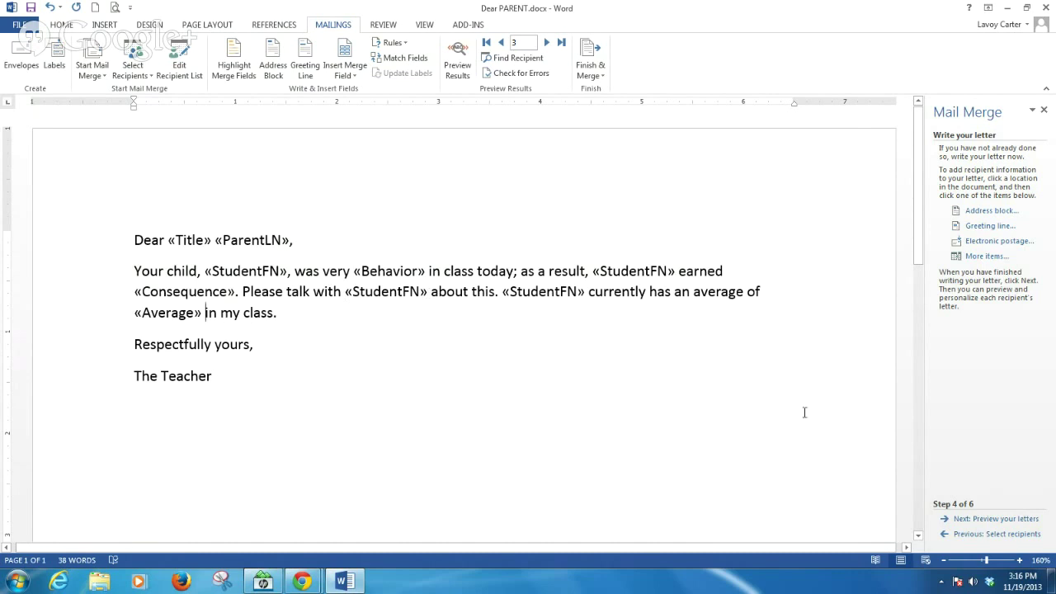
# Step: Preview the merged letter, return to the merge-field version to compare, and preview the letter again
pyautogui.click(986, 519)
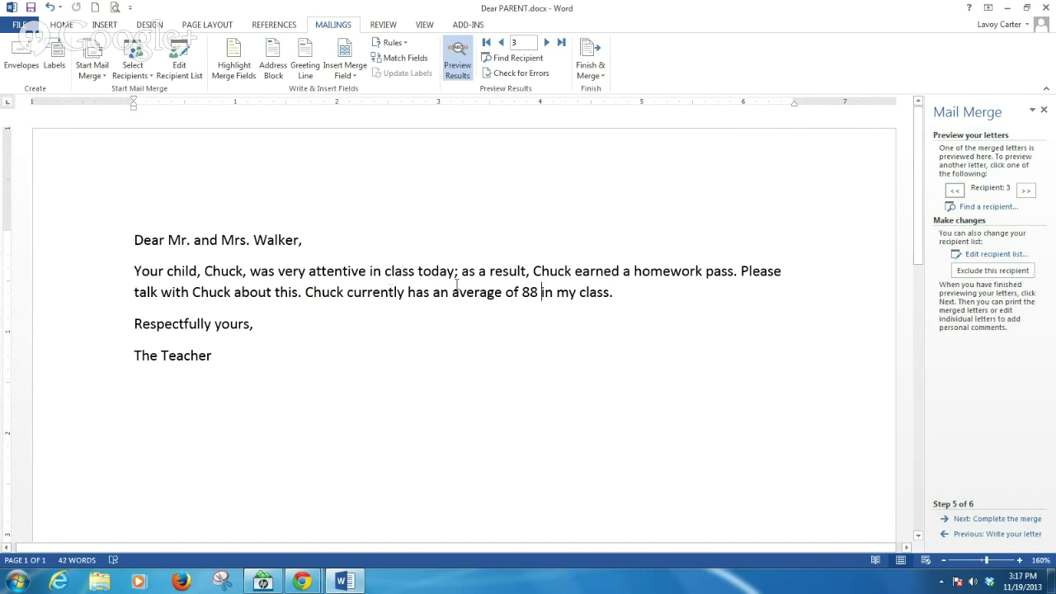
pyautogui.click(990, 535)
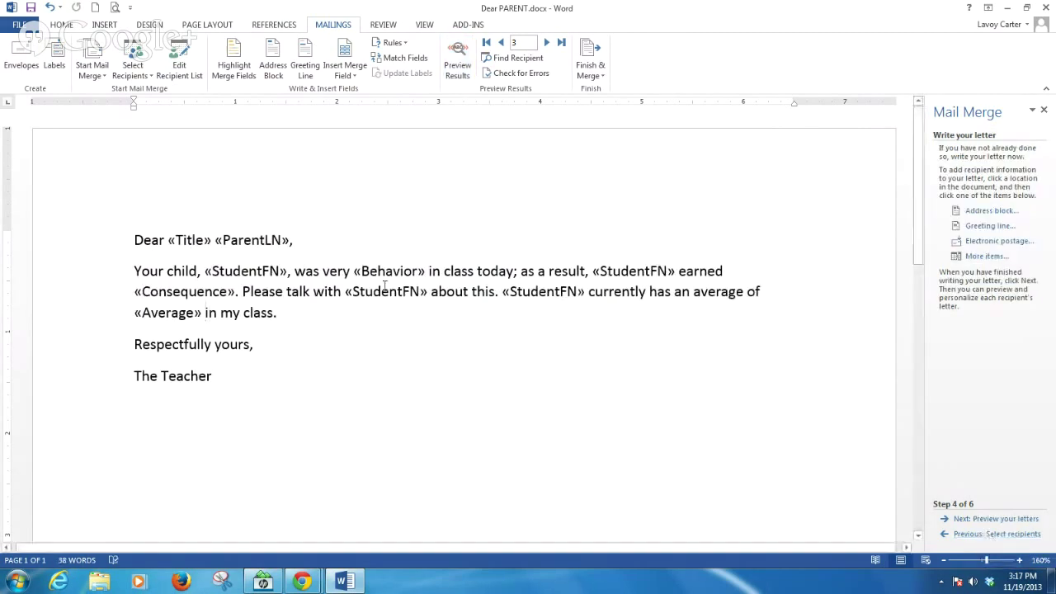
pyautogui.click(986, 519)
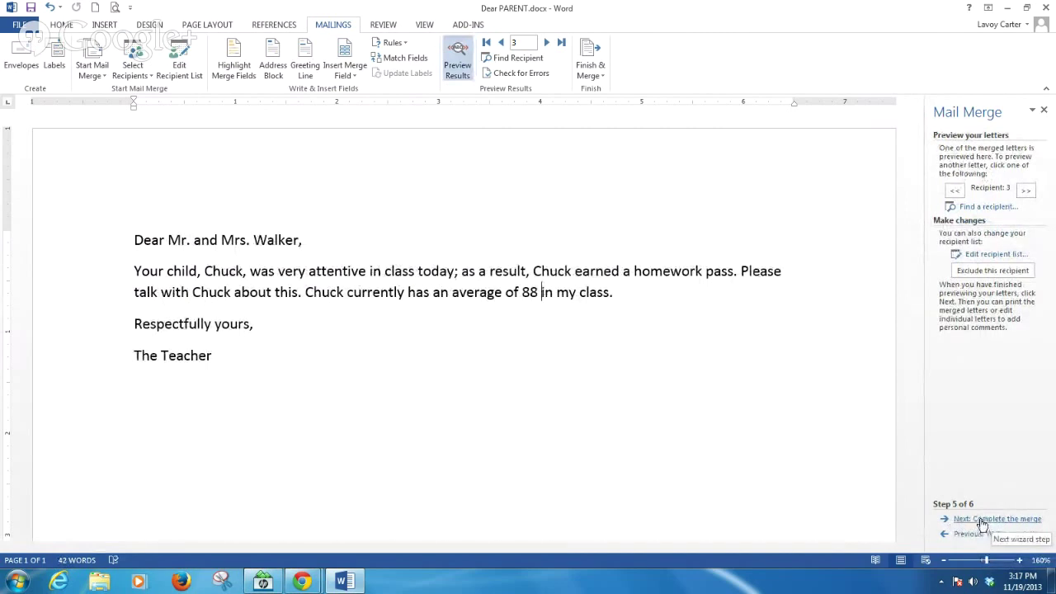
# Step: Complete the merge by generating individual letters for all records in a new document
pyautogui.click(981, 523)
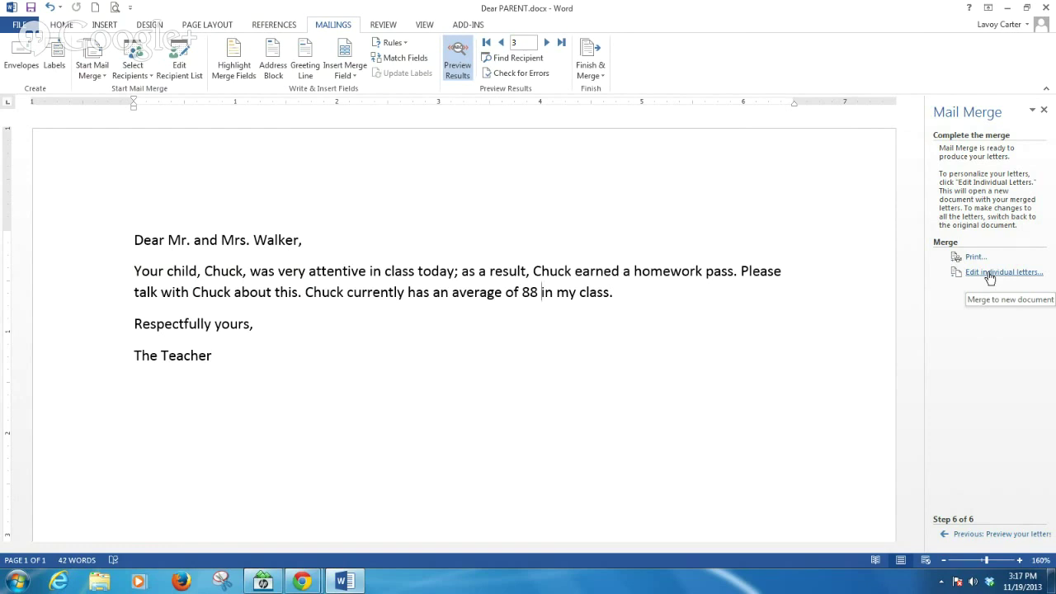
pyautogui.click(990, 276)
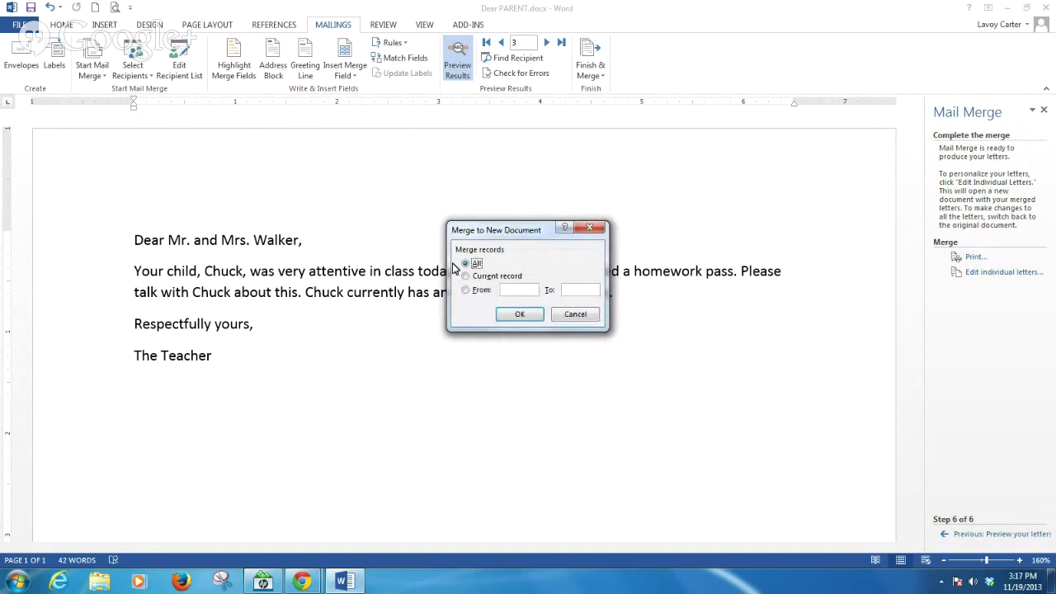
pyautogui.click(520, 314)
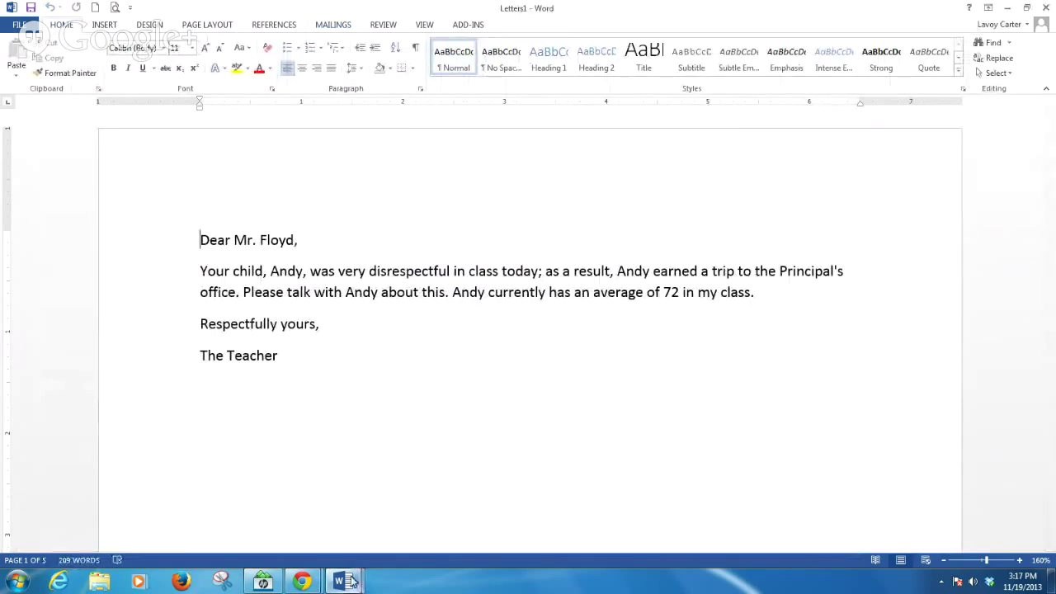
# Step: Compare the original Dear PARENT.docx with the merged Letters1 document, ending on Dear PARENT.docx
pyautogui.moveTo(348, 582)
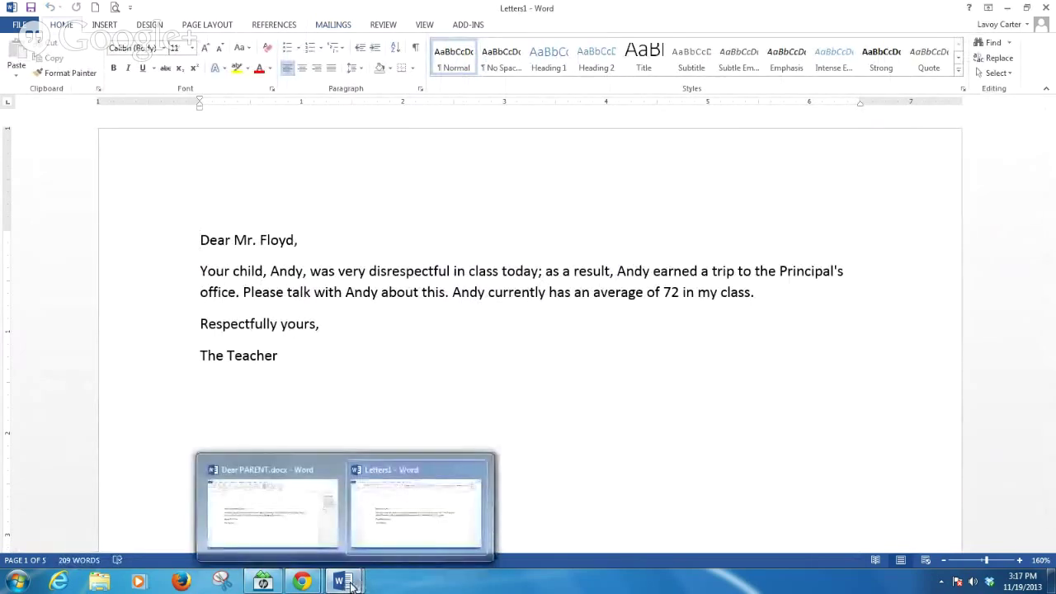
pyautogui.click(299, 529)
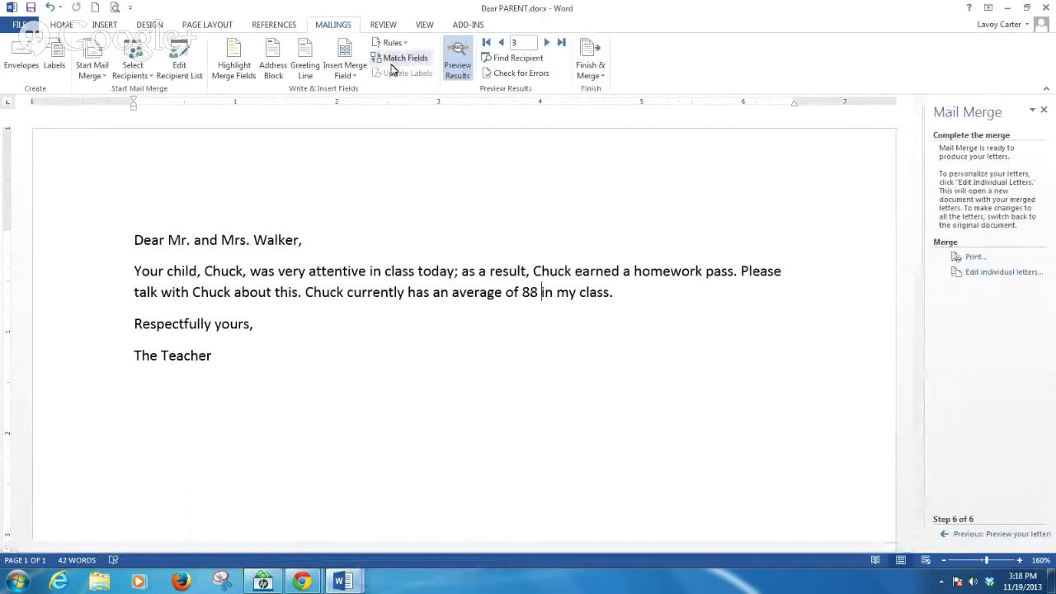
pyautogui.moveTo(345, 582)
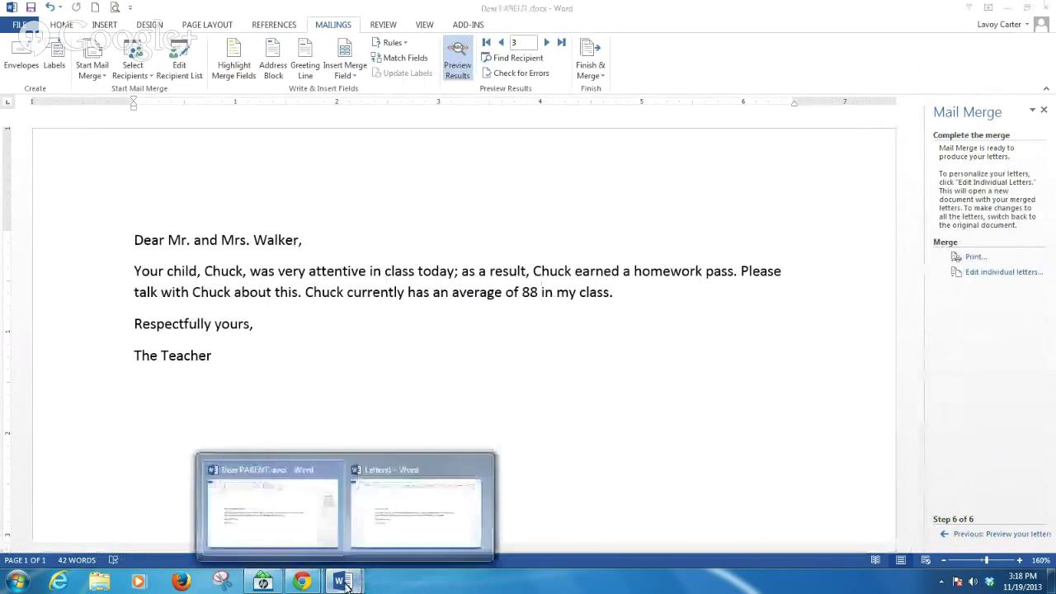
pyautogui.moveTo(413, 524)
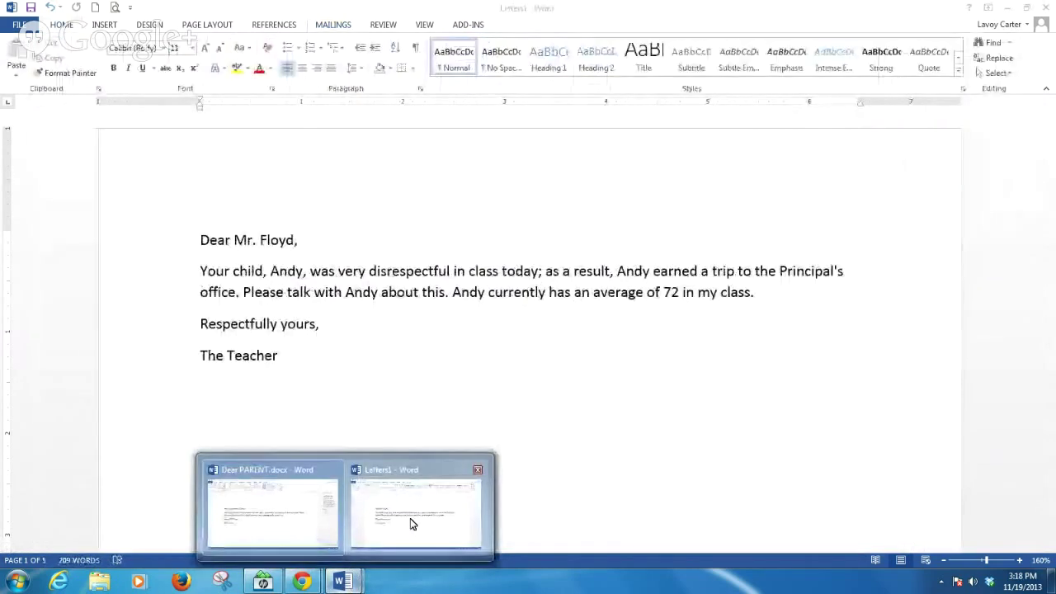
pyautogui.click(300, 523)
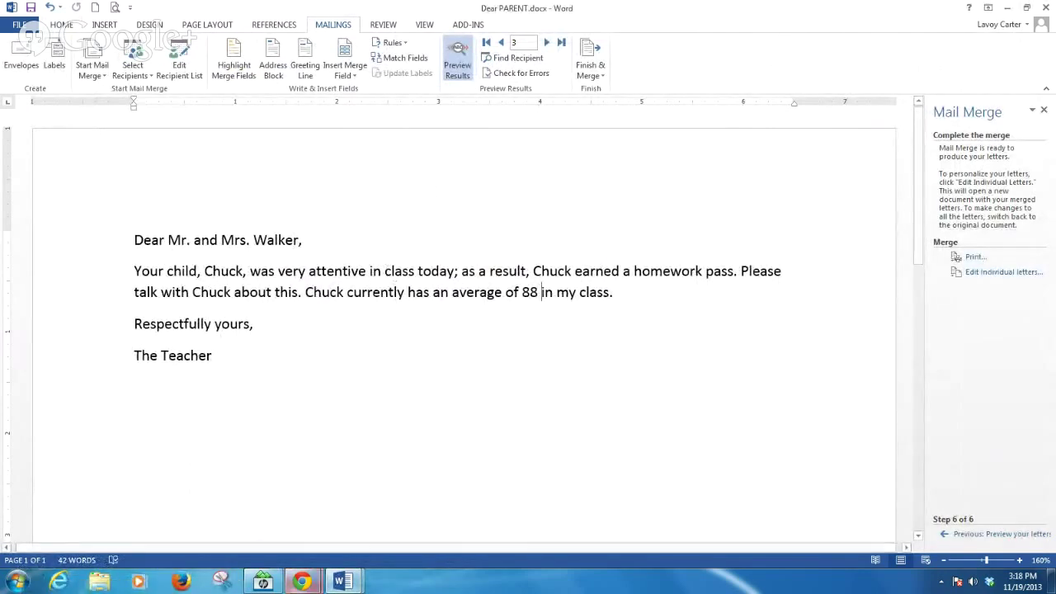
# Step: Switch to the merged Letters1 document and review each personalized parent letter through the last page
pyautogui.click(350, 582)
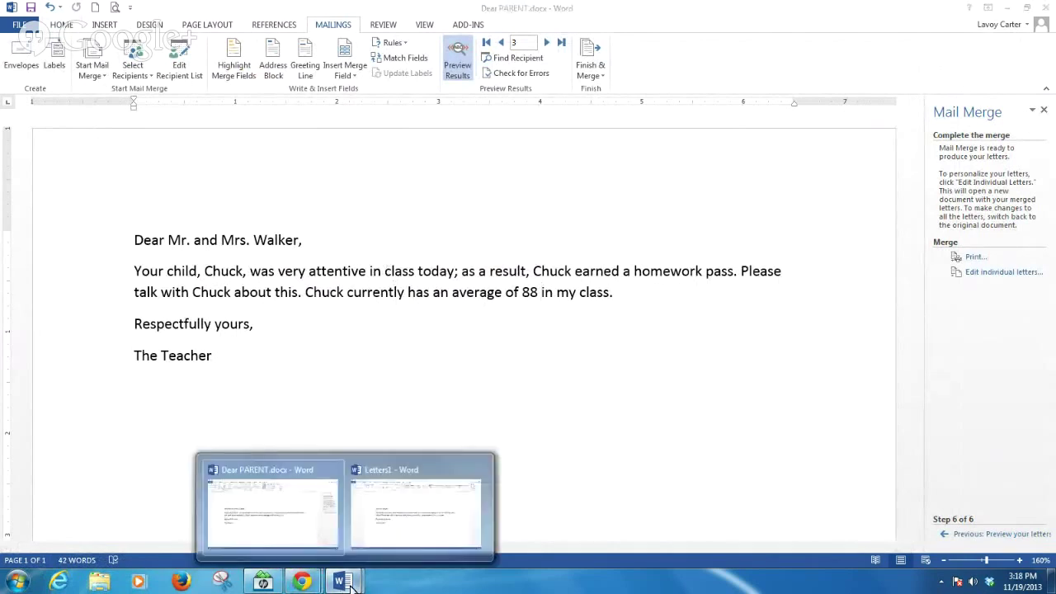
pyautogui.click(409, 534)
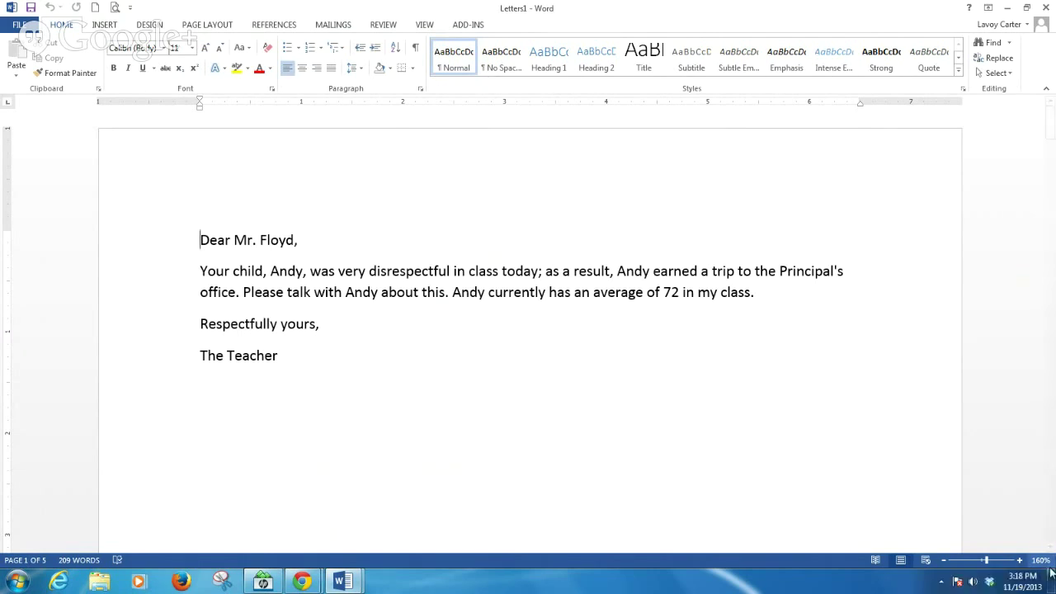
pyautogui.scroll(-5, 697, 446)
pyautogui.scroll(-5, 697, 447)
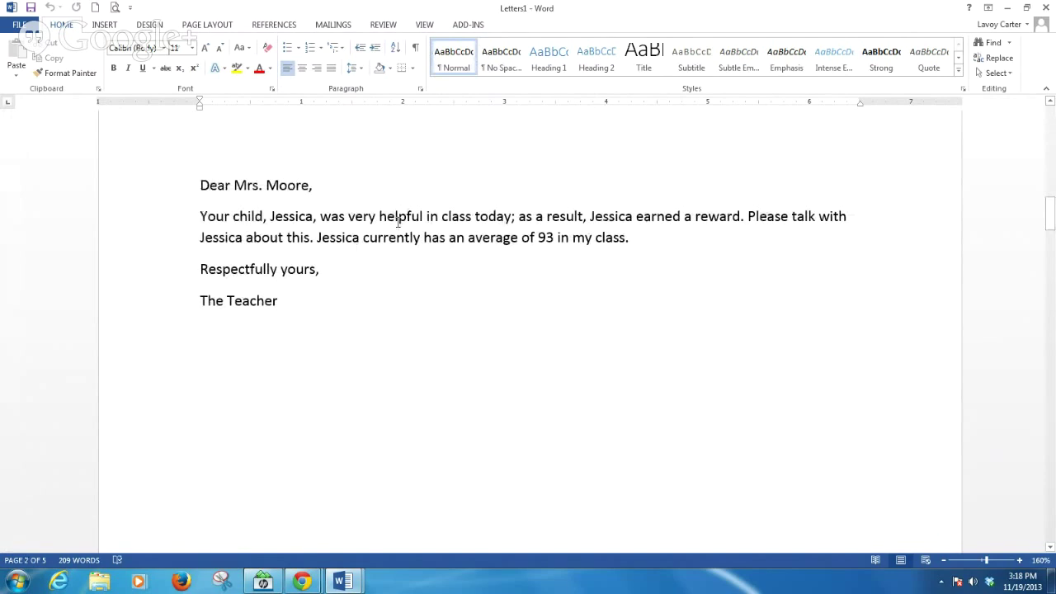
pyautogui.scroll(-15, 465, 317)
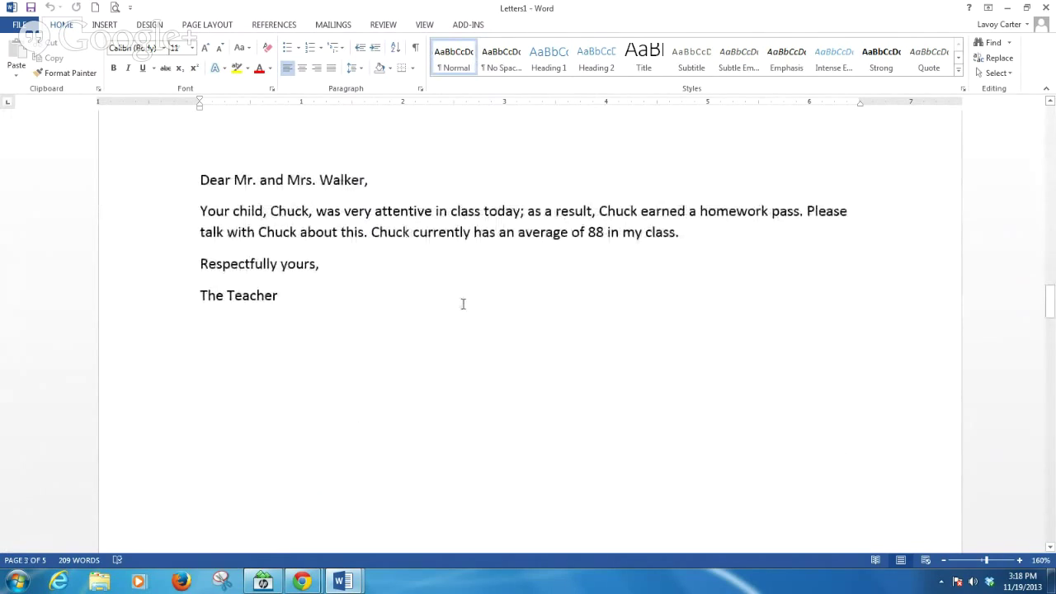
pyautogui.scroll(-15, 463, 304)
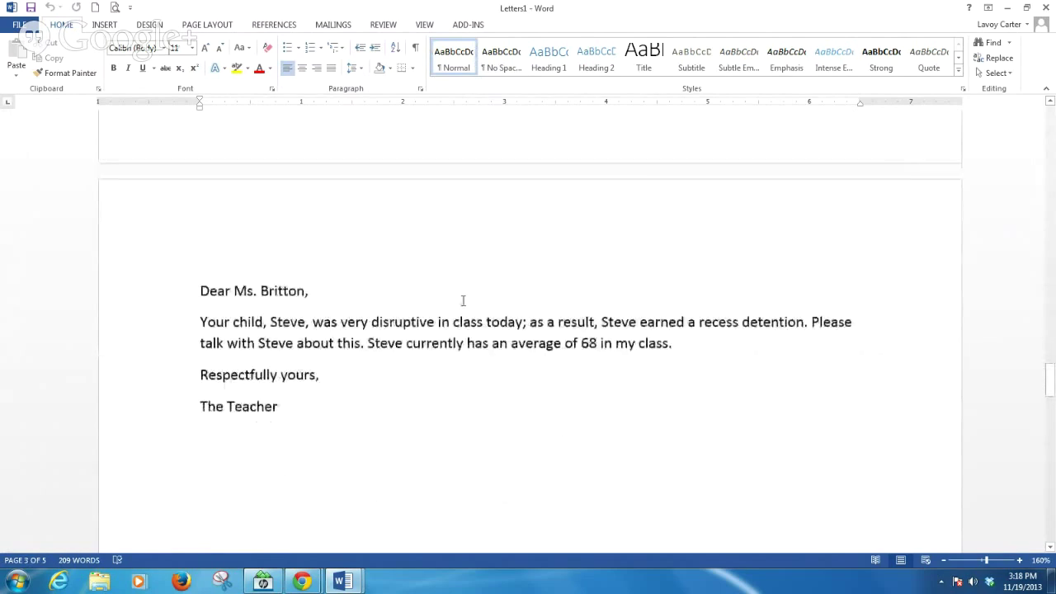
pyautogui.scroll(-3, 463, 300)
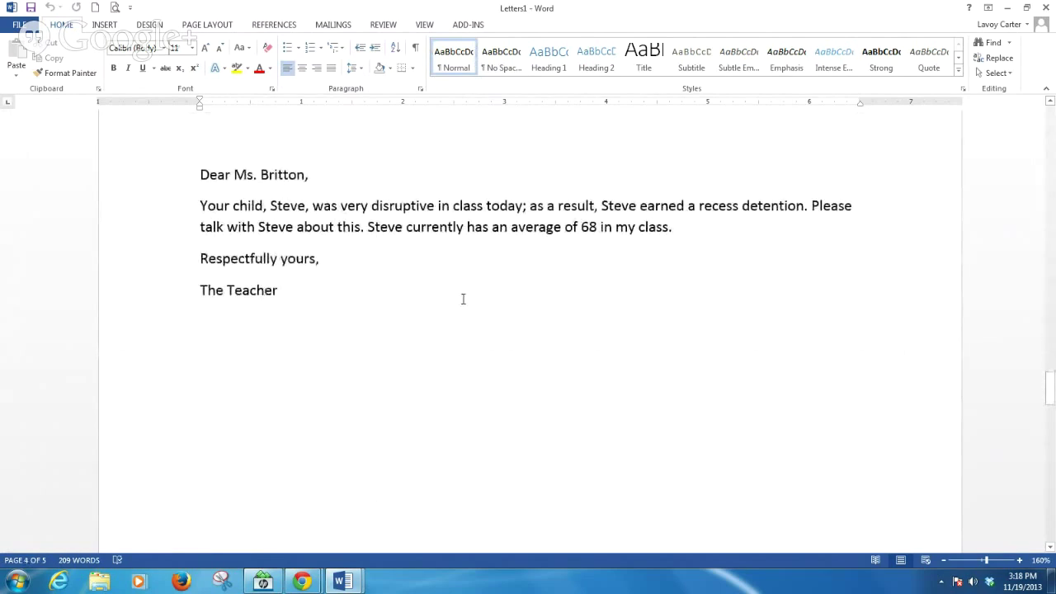
pyautogui.scroll(-15, 463, 299)
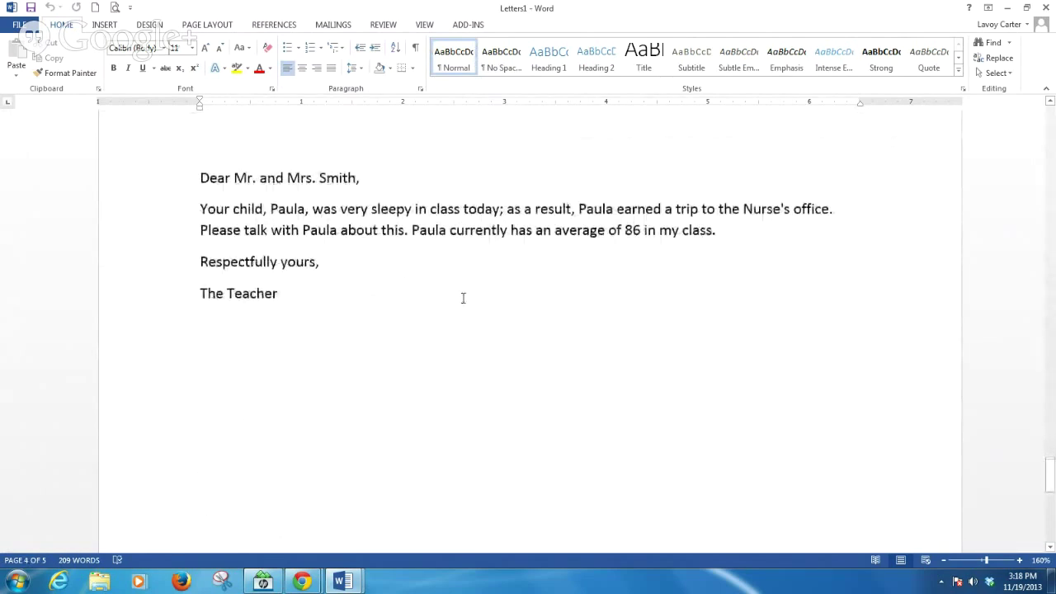